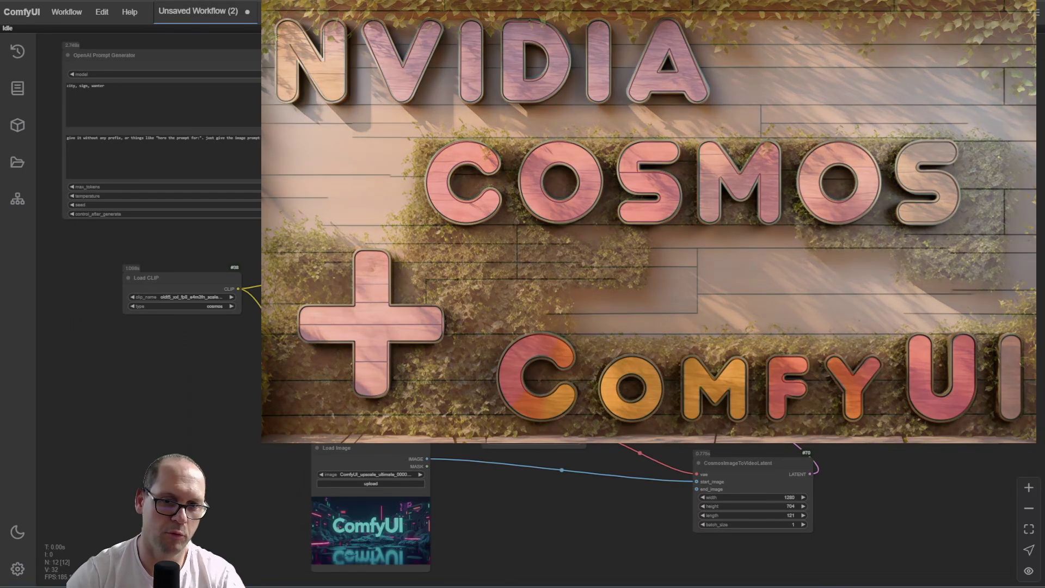
# - Scroll the ComfyUI canvas up and back down to view the Cosmos_00002.mp4 output clip
pyautogui.scroll(2, 452, 186)
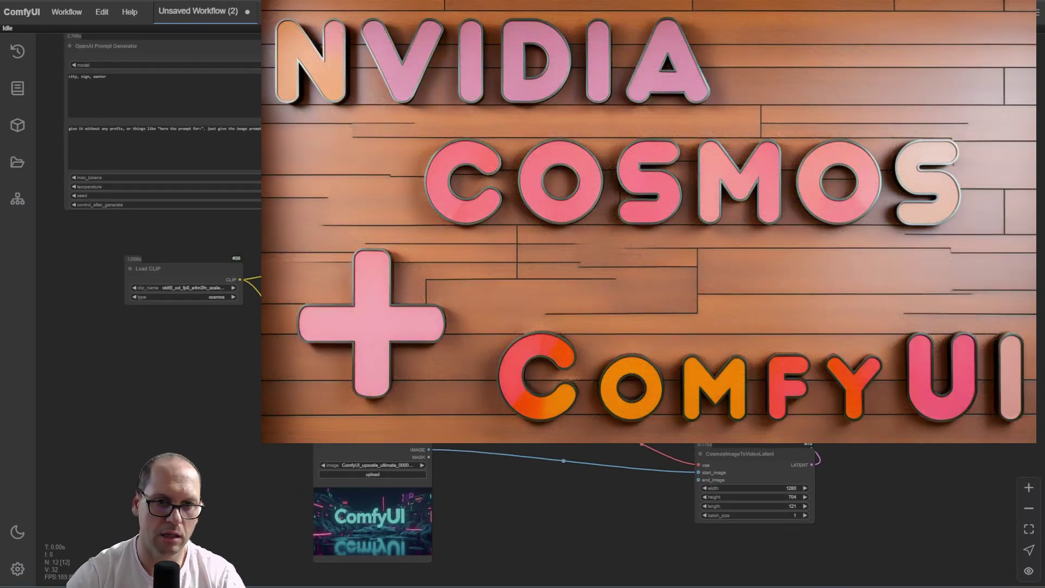
pyautogui.scroll(8, 453, 186)
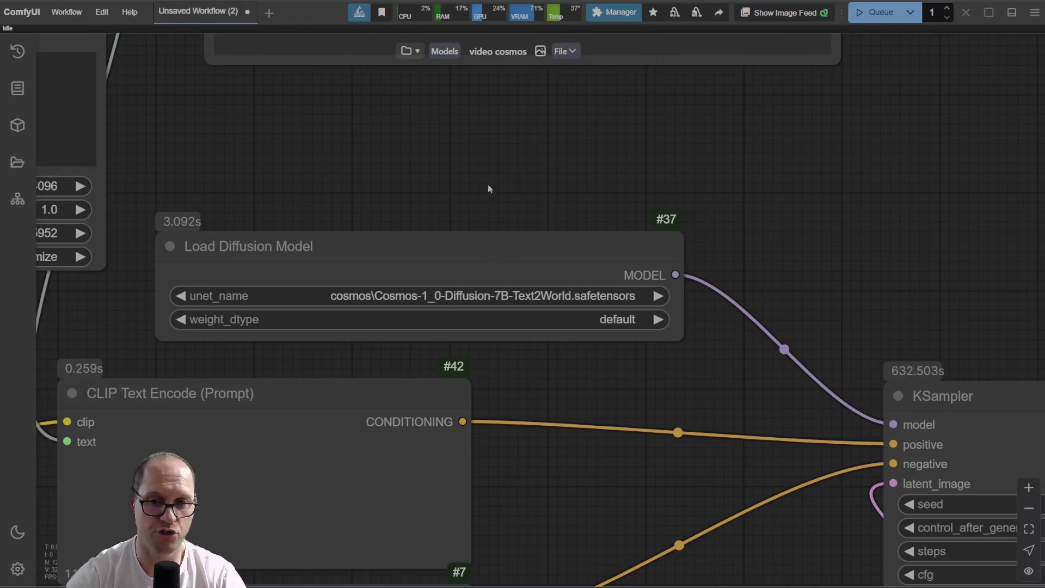
pyautogui.scroll(-2, 508, 198)
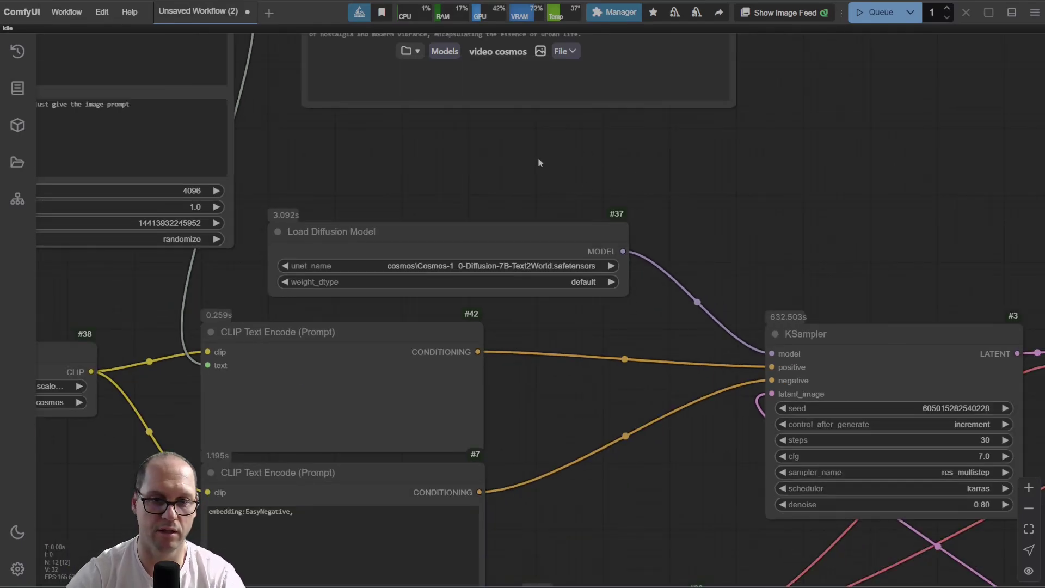
pyautogui.scroll(-1, 539, 163)
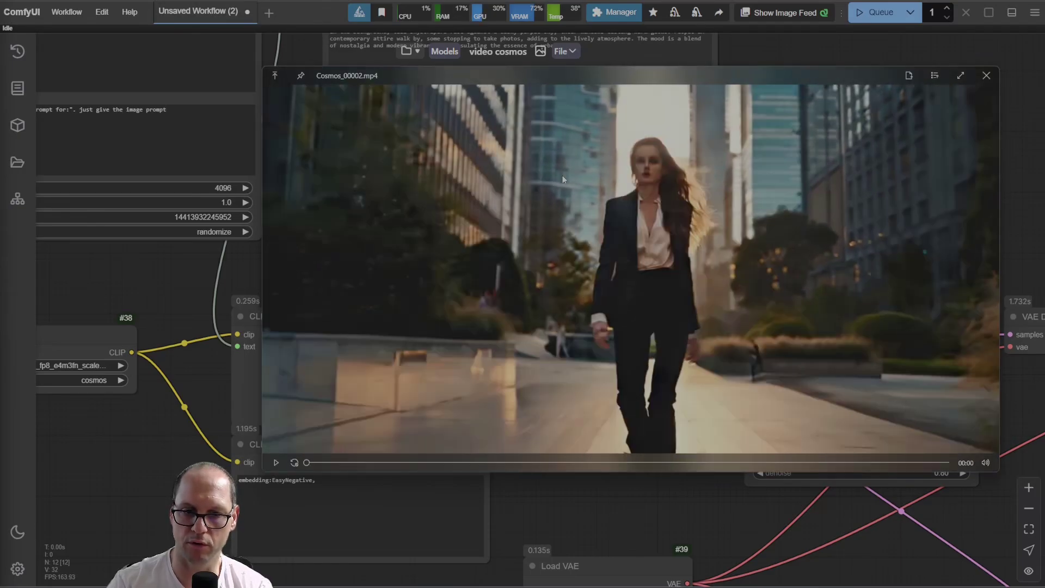
# - Play Cosmos_00002.mp4, then switch to Cosmos_00001.mp4 and replay it from the start
pyautogui.click(276, 462)
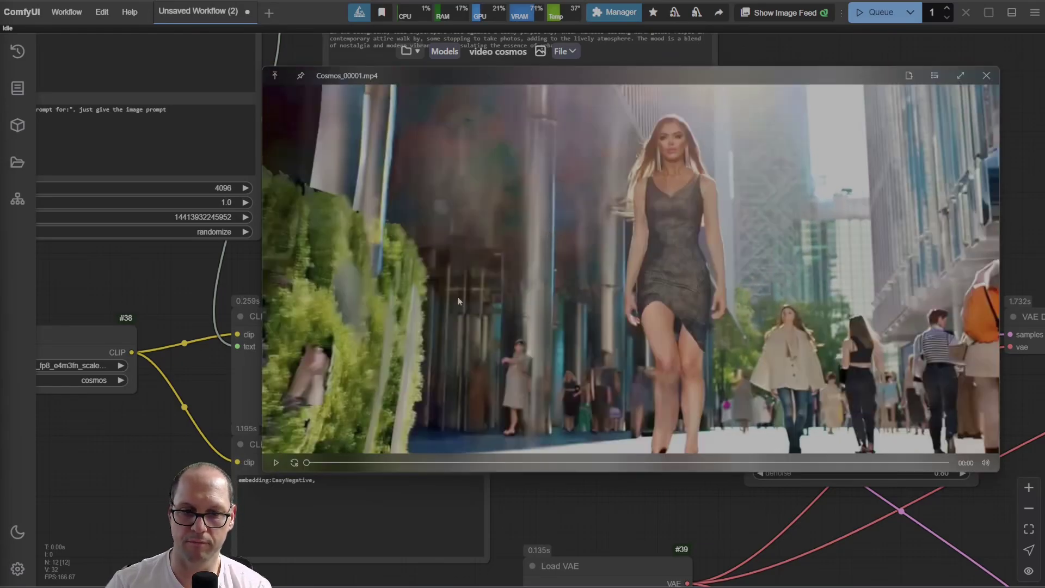
pyautogui.click(277, 463)
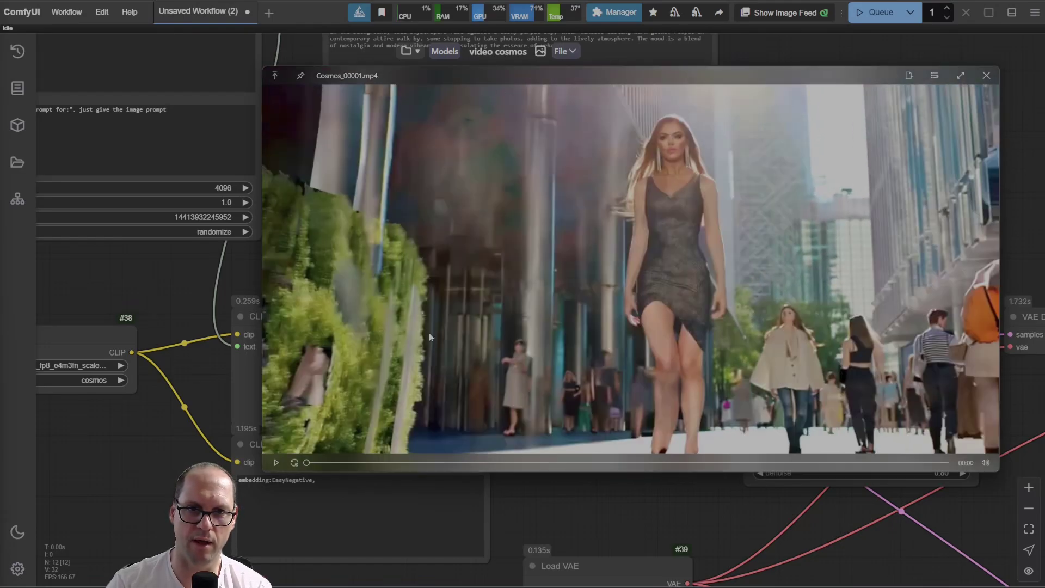
pyautogui.click(276, 463)
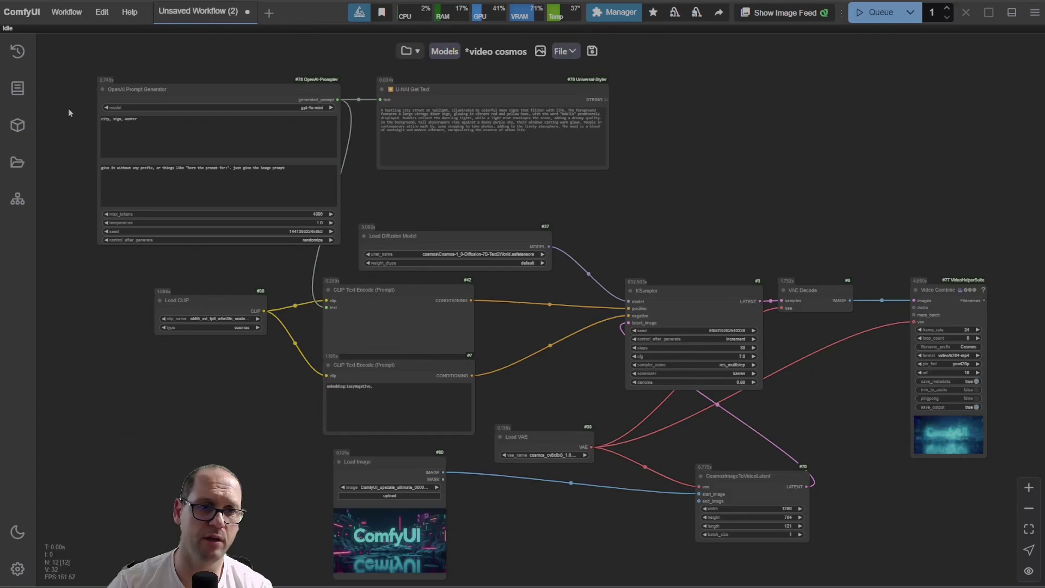
# - Shift the OpenAI Prompt Generator node about 40 px left
pyautogui.scroll(5, 67, 109)
pyautogui.moveTo(208, 80); pyautogui.dragTo(185, 80)
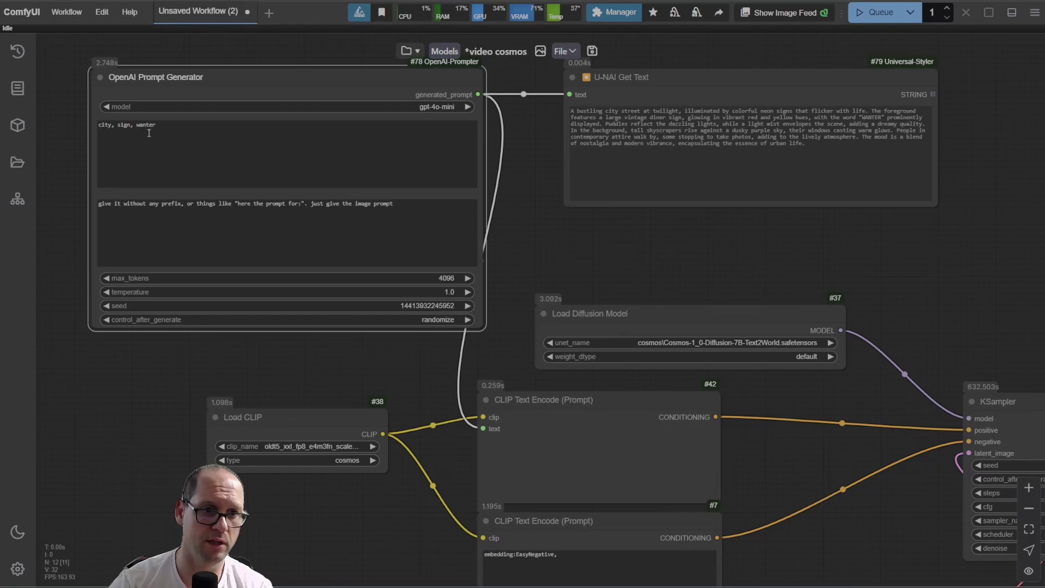
pyautogui.scroll(5, 683, 171)
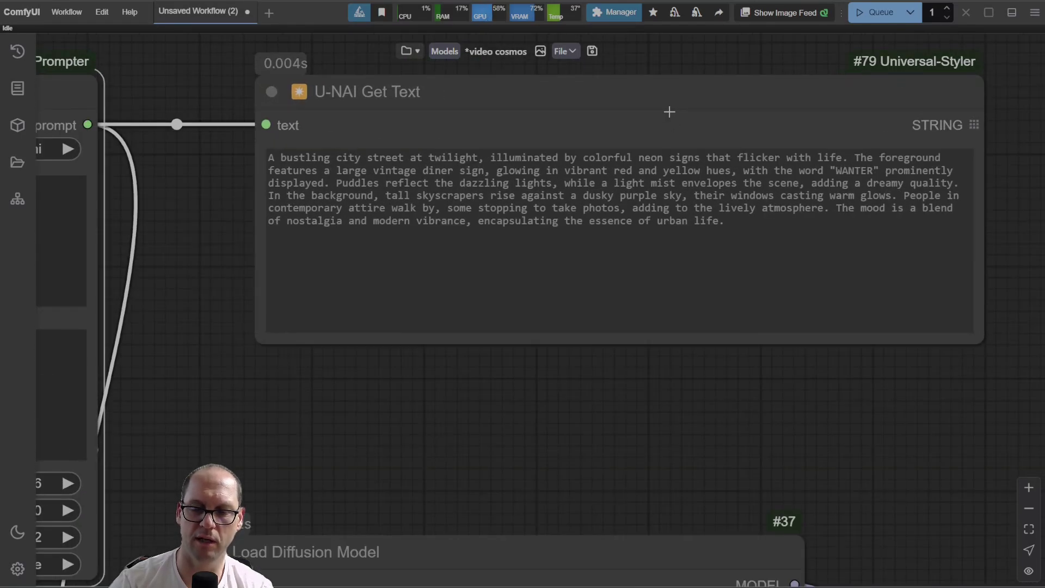
# - Bring the model loader nodes into view and nudge Load Diffusion Model slightly left
pyautogui.scroll(-4, 670, 111)
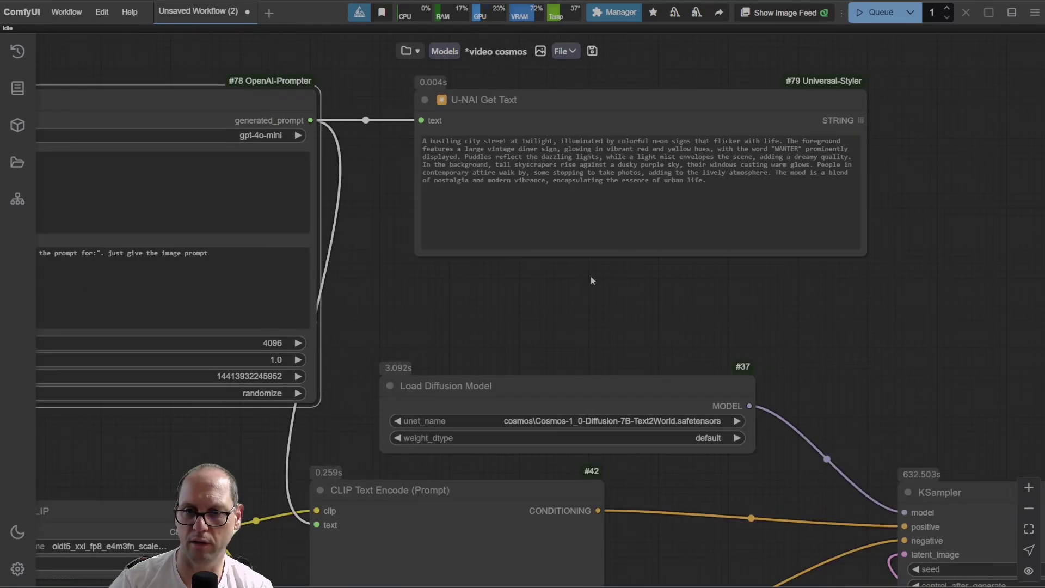
pyautogui.moveTo(590, 276); pyautogui.dragTo(711, 177)
pyautogui.scroll(-2, 696, 213)
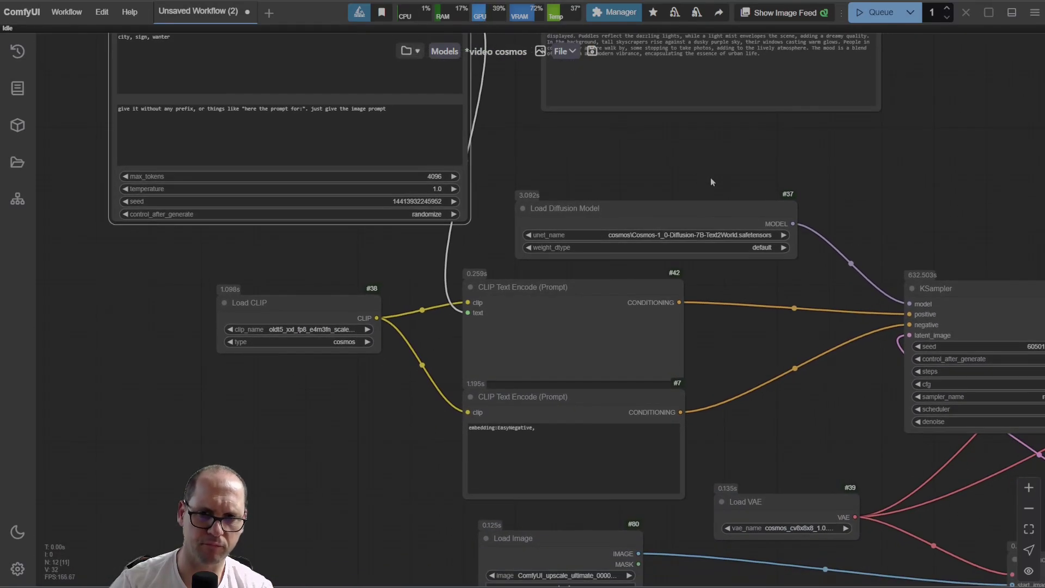
pyautogui.scroll(1, 708, 180)
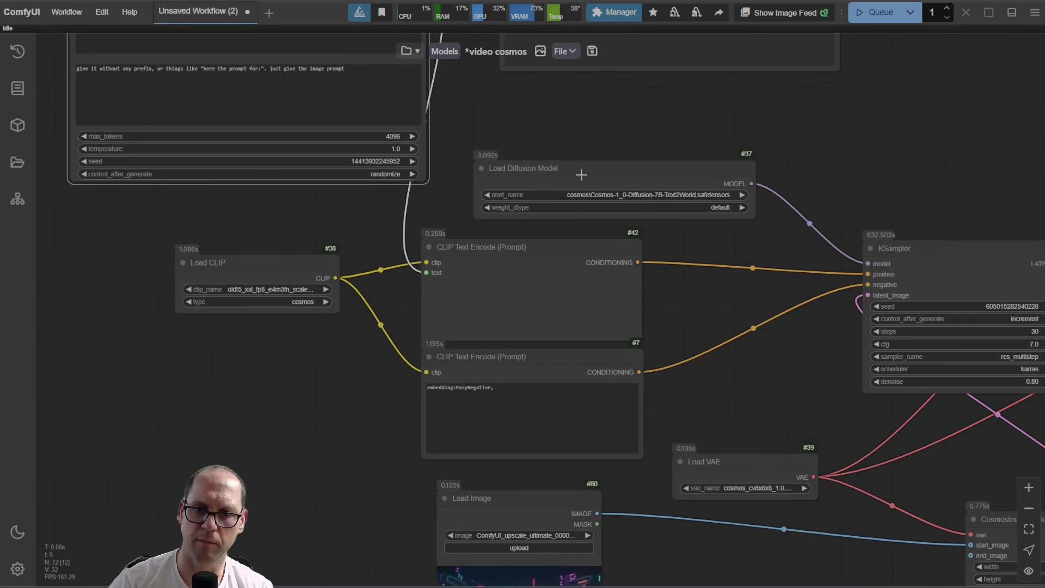
pyautogui.moveTo(581, 174); pyautogui.dragTo(555, 175)
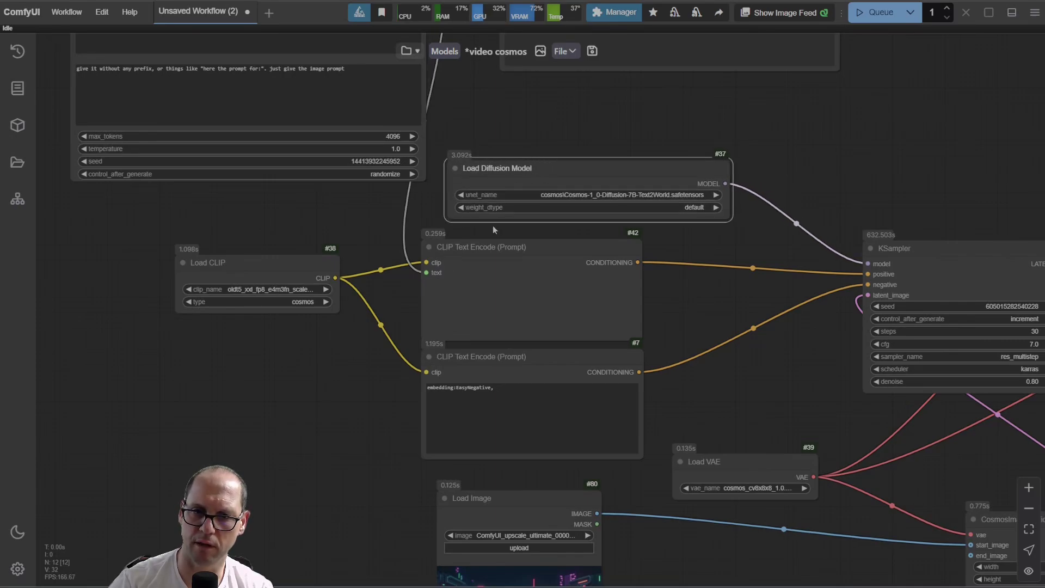
# - Set Load Diffusion Model's unet_name to cosmos\Cosmos-1_0-Diffusion-7B-Text2World.safetensors
pyautogui.click(608, 196)
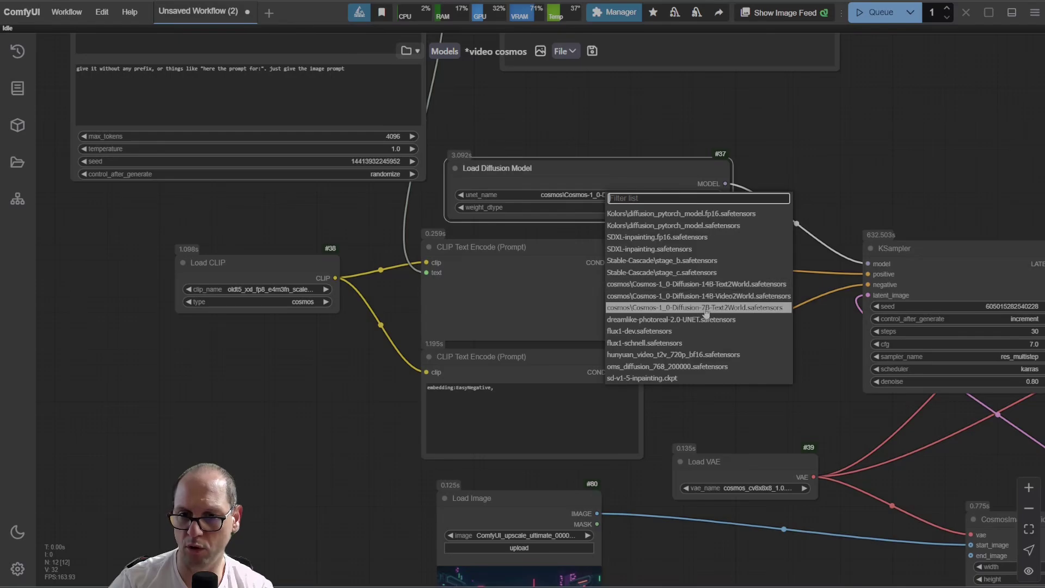
pyautogui.click(873, 166)
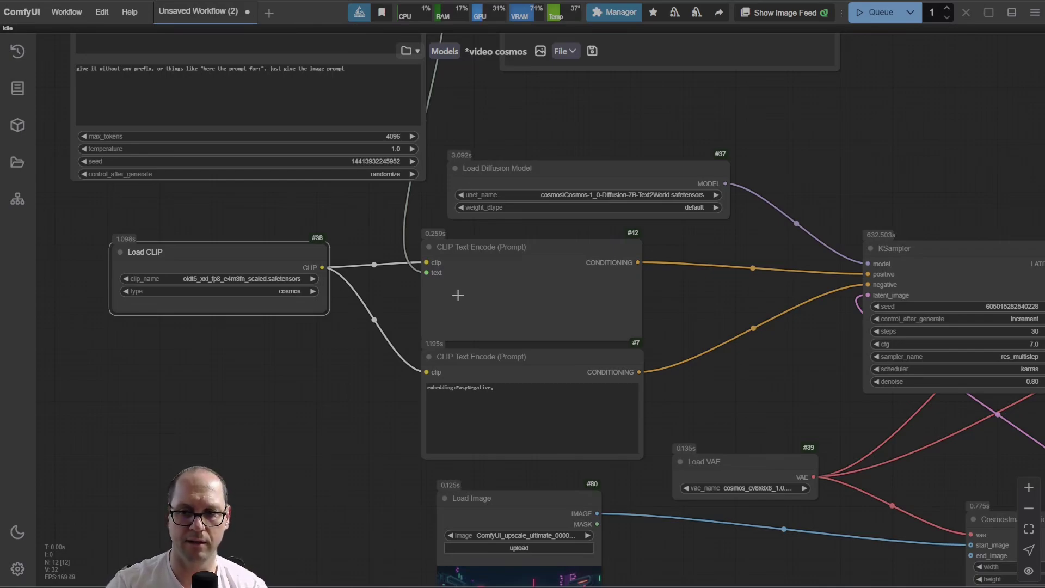
# - Move KSampler about 100 px left, then browse Load CLIP's encoder list, keeping oldt5_xxl_fp8_e4m3fn_scaled
pyautogui.moveTo(959, 246); pyautogui.dragTo(900, 251)
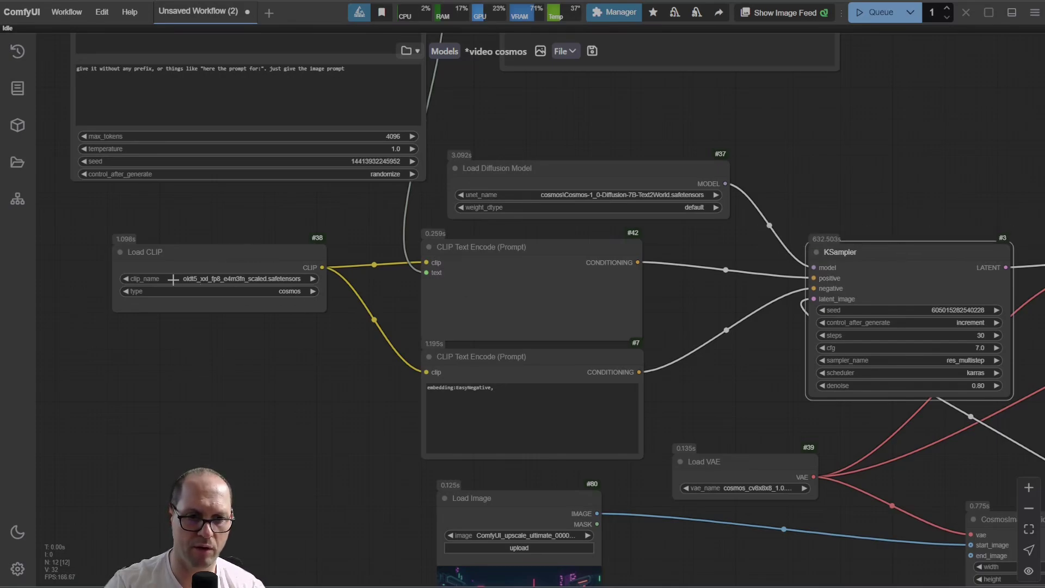
pyautogui.scroll(10, 194, 279)
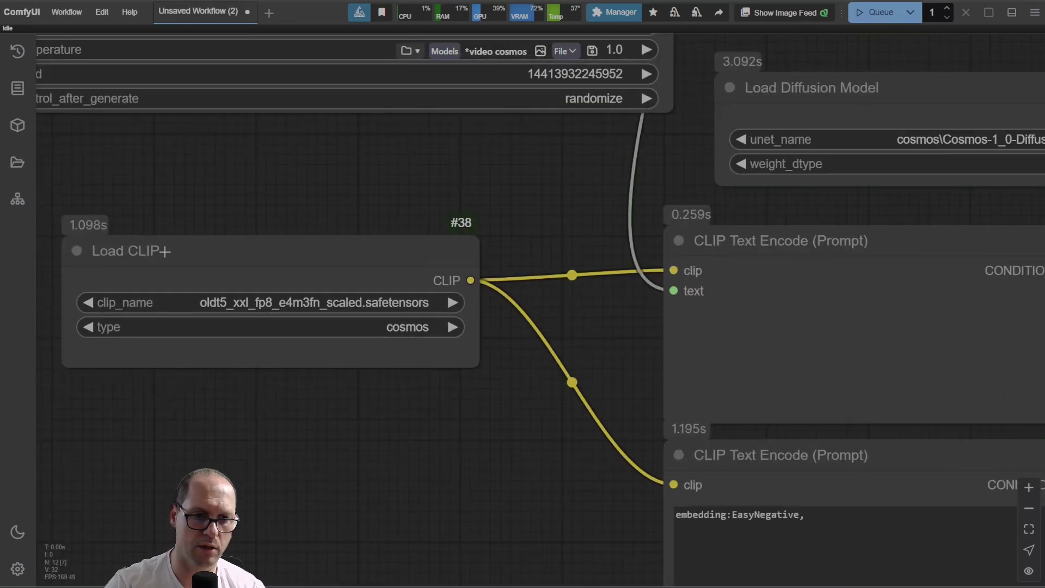
pyautogui.click(269, 318)
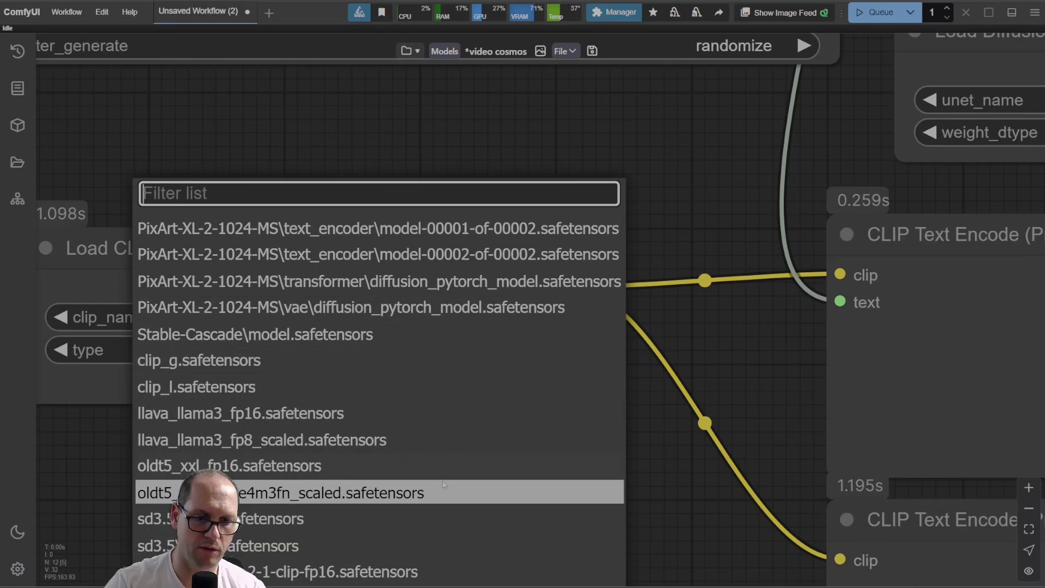
pyautogui.moveTo(625, 506); pyautogui.dragTo(705, 352)
pyautogui.click(526, 172)
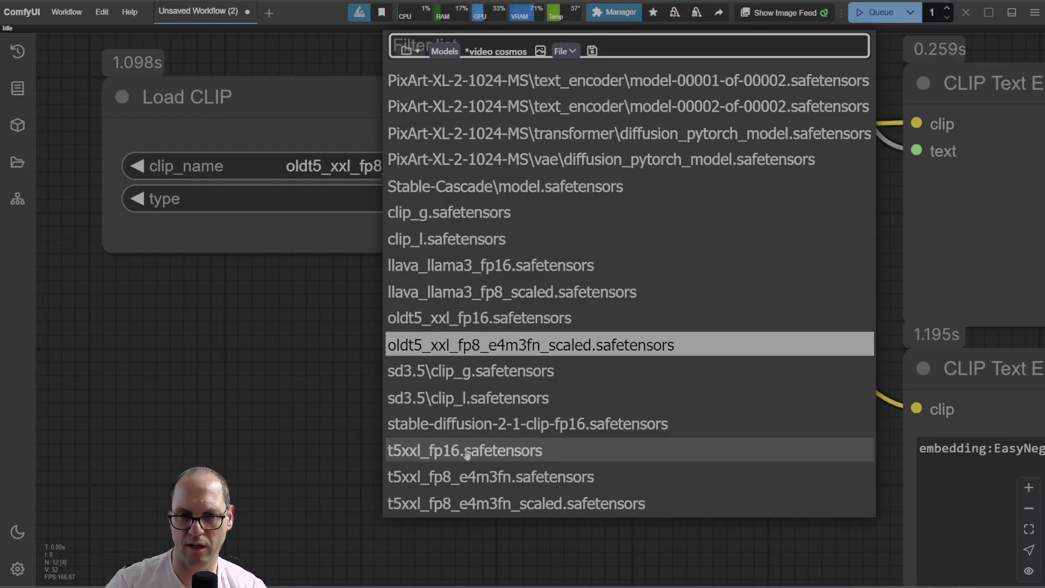
# - Widen the Load VAE node so cosmos_cv8x8x8_1.0.safetensors shows in full
pyautogui.scroll(-5, 485, 343)
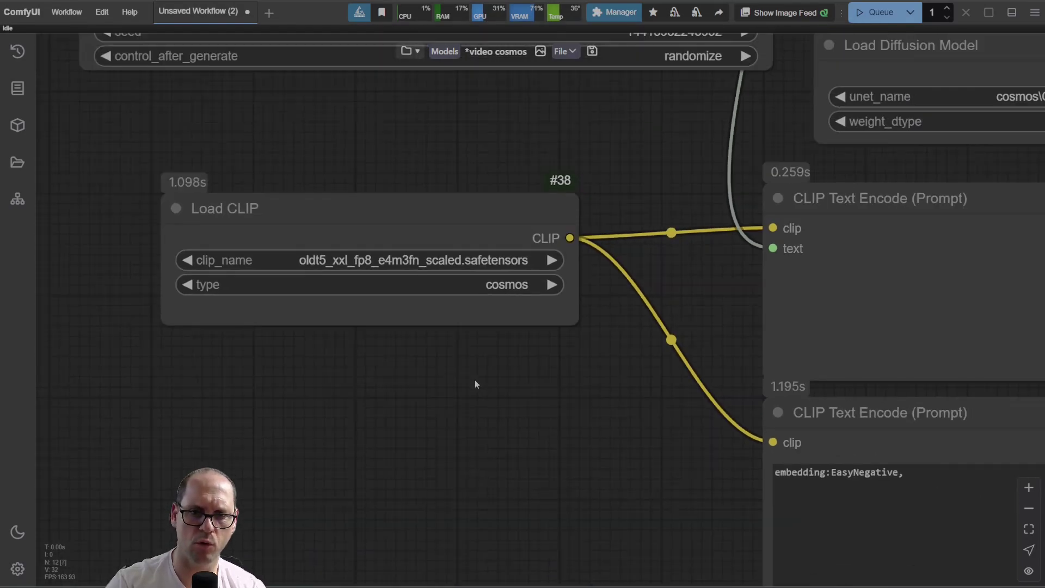
pyautogui.scroll(-3, 866, 348)
pyautogui.scroll(1, 874, 378)
pyautogui.moveTo(875, 378); pyautogui.dragTo(664, 286)
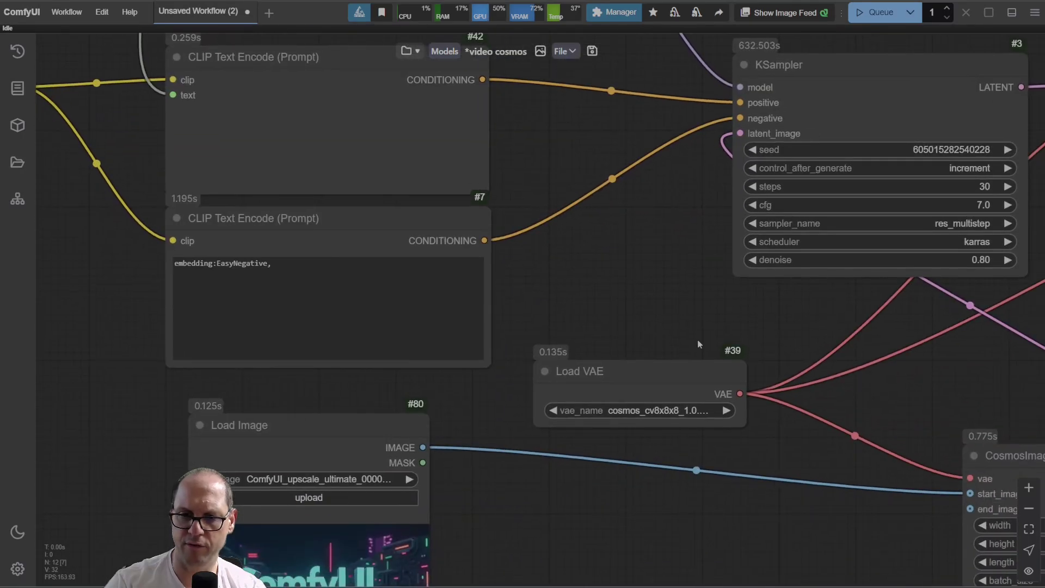
pyautogui.scroll(3, 729, 374)
pyautogui.moveTo(774, 478); pyautogui.dragTo(855, 480)
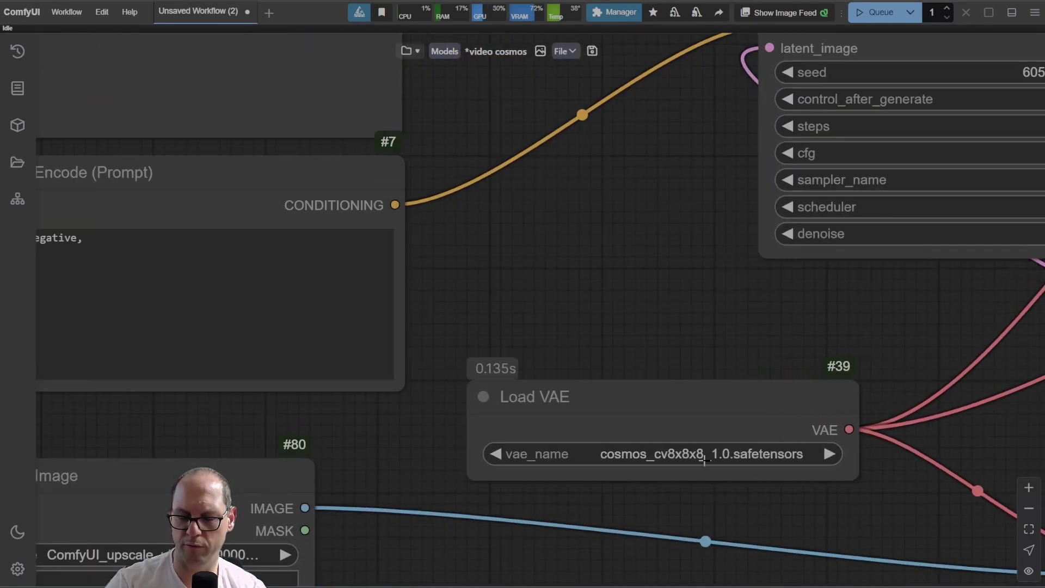
# - Move the CosmosImageToVideoLatent node slightly left
pyautogui.scroll(-3, 602, 234)
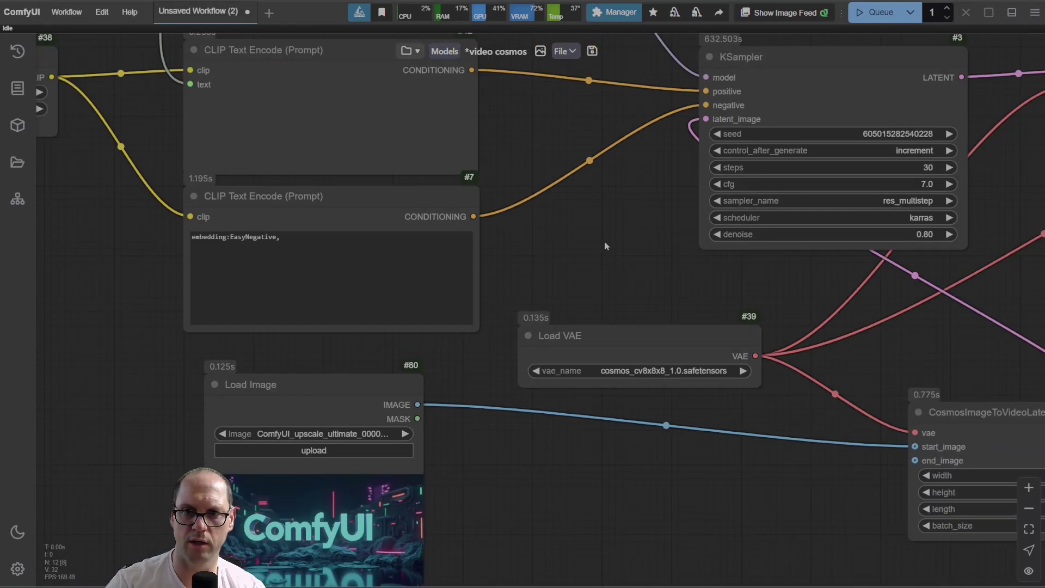
pyautogui.scroll(2, 362, 352)
pyautogui.moveTo(362, 352); pyautogui.dragTo(324, 215)
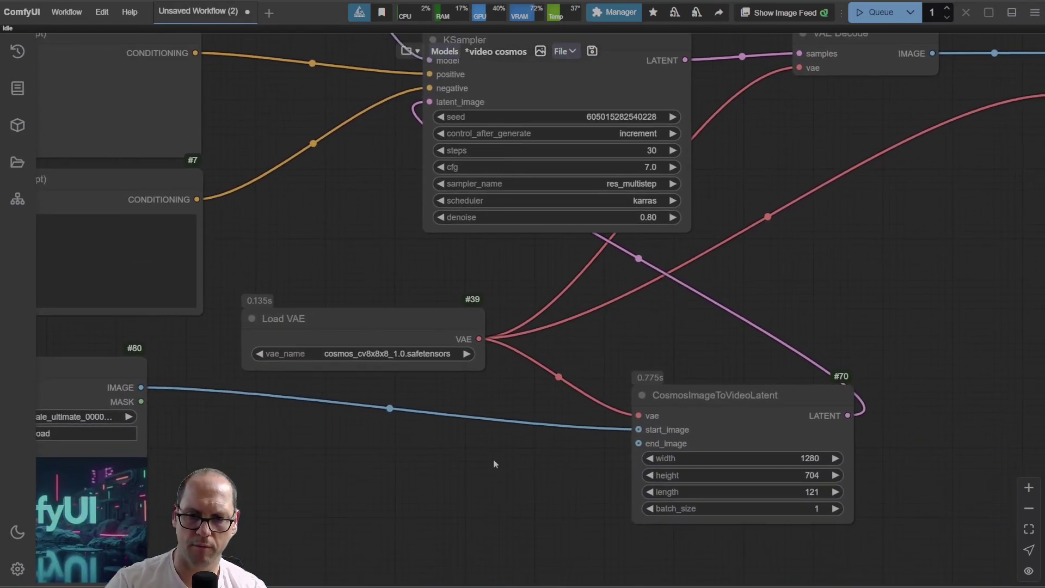
pyautogui.moveTo(496, 464); pyautogui.dragTo(605, 390)
pyautogui.moveTo(870, 306); pyautogui.dragTo(828, 308)
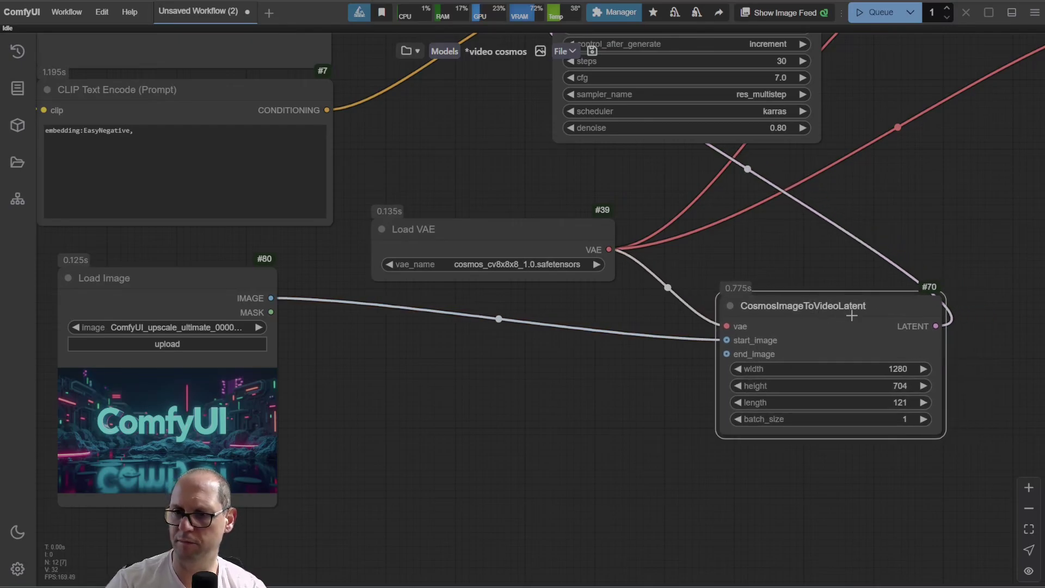
# - Move the Load Image node right and down, closer to CosmosImageToVideoLatent
pyautogui.hscroll(-3, 632, 387)
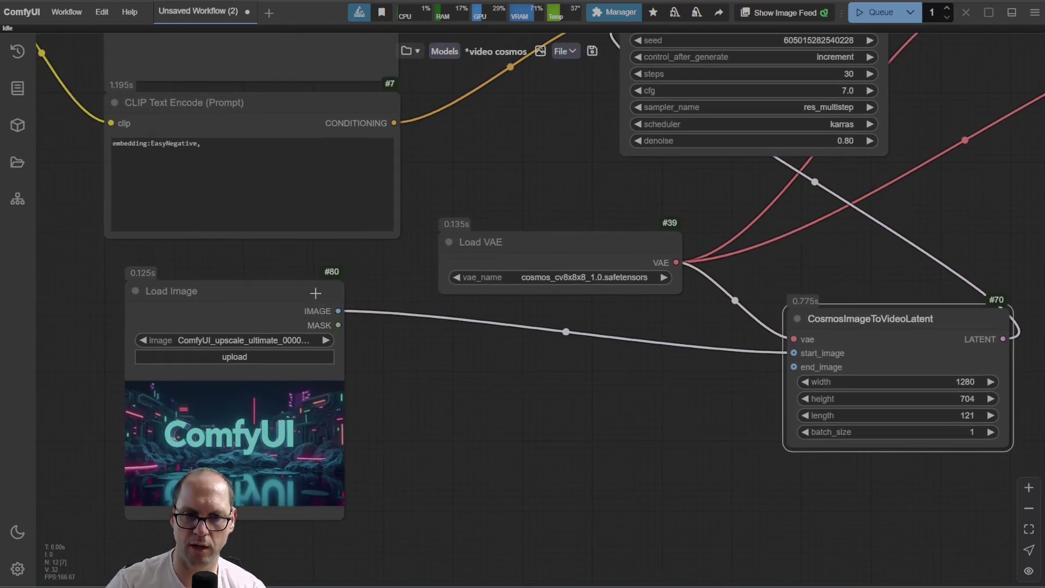
pyautogui.moveTo(315, 293); pyautogui.dragTo(481, 345)
pyautogui.scroll(-2, 482, 344)
pyautogui.hscroll(2, 482, 345)
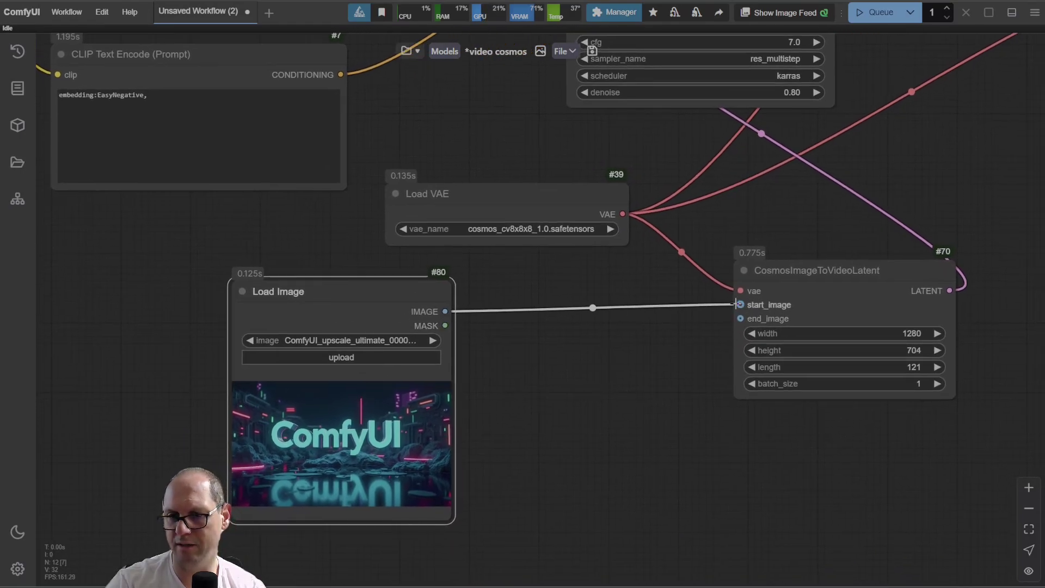
pyautogui.hscroll(10, 697, 346)
pyautogui.scroll(1, 697, 346)
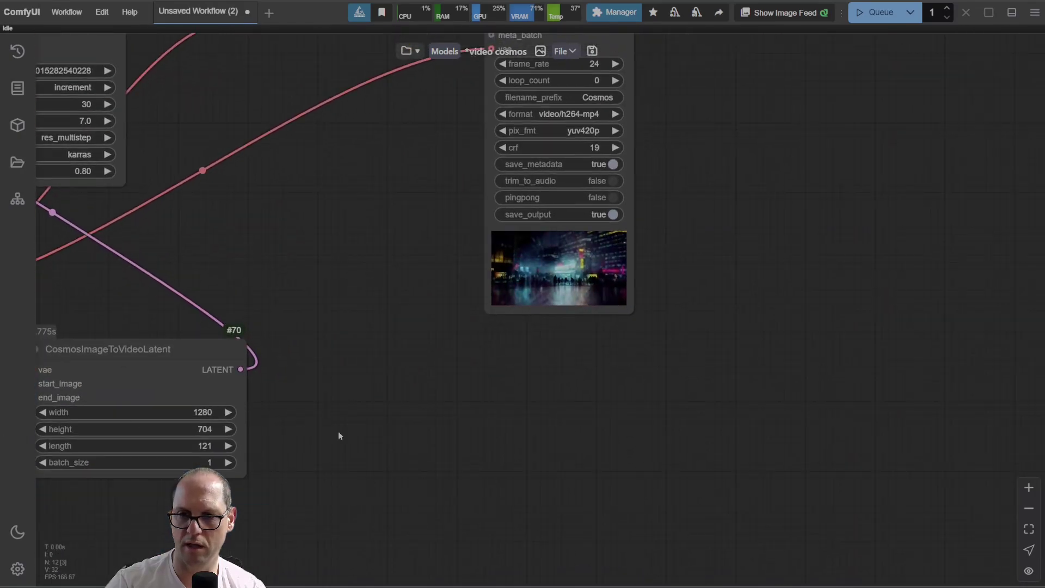
pyautogui.scroll(3, 569, 243)
pyautogui.scroll(4, 568, 244)
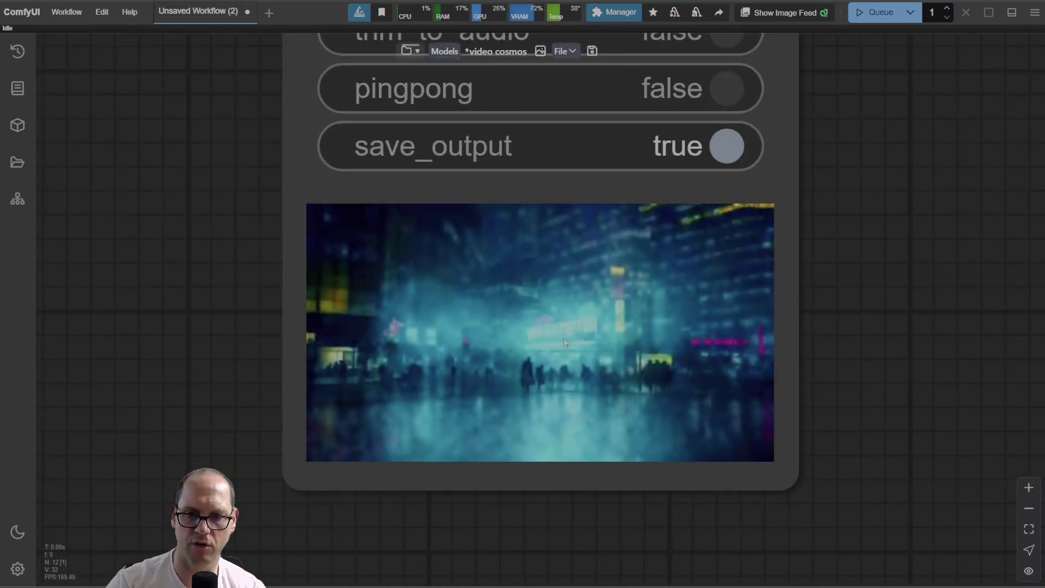
pyautogui.scroll(-6, 158, 289)
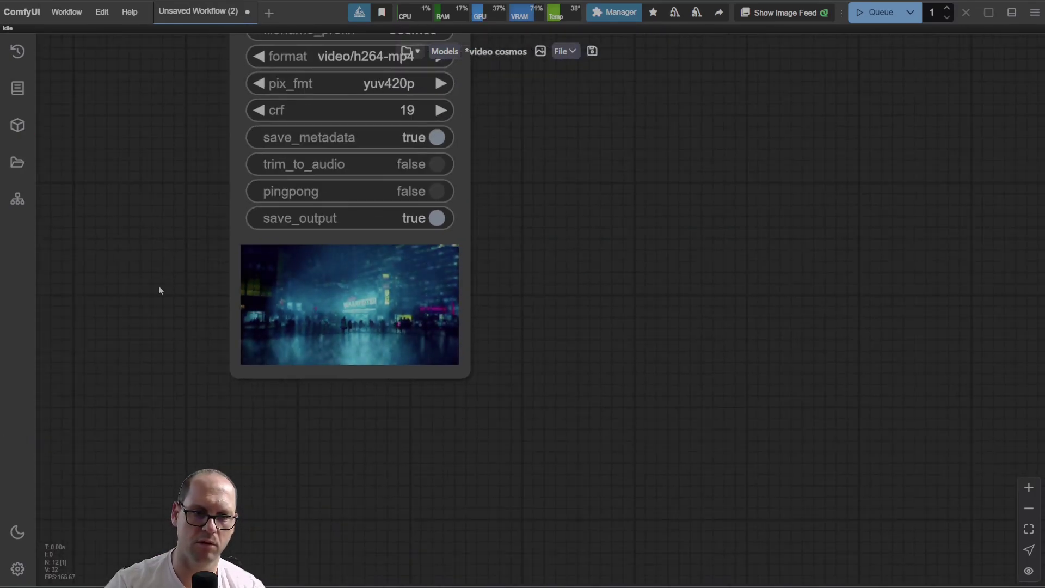
pyautogui.moveTo(158, 289); pyautogui.dragTo(866, 326)
pyautogui.moveTo(623, 305); pyautogui.dragTo(737, 287)
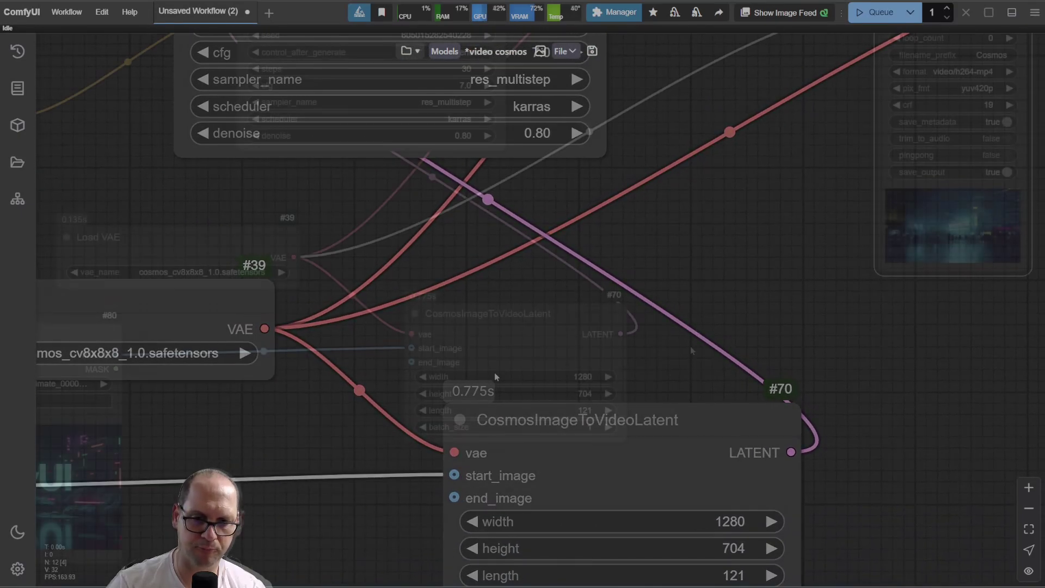
pyautogui.scroll(-3, 690, 346)
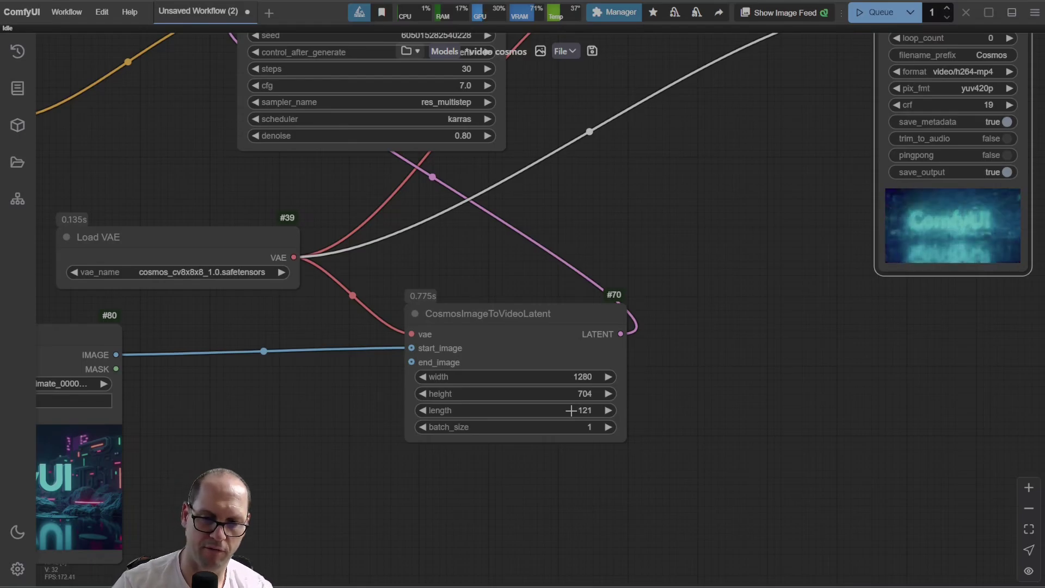
pyautogui.scroll(3, 754, 349)
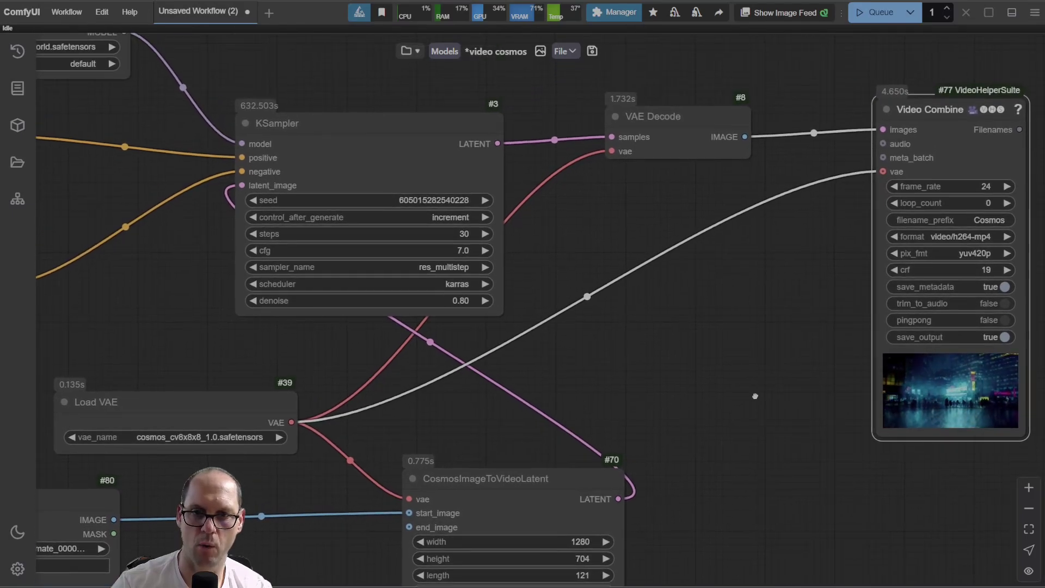
pyautogui.moveTo(755, 397); pyautogui.dragTo(735, 320)
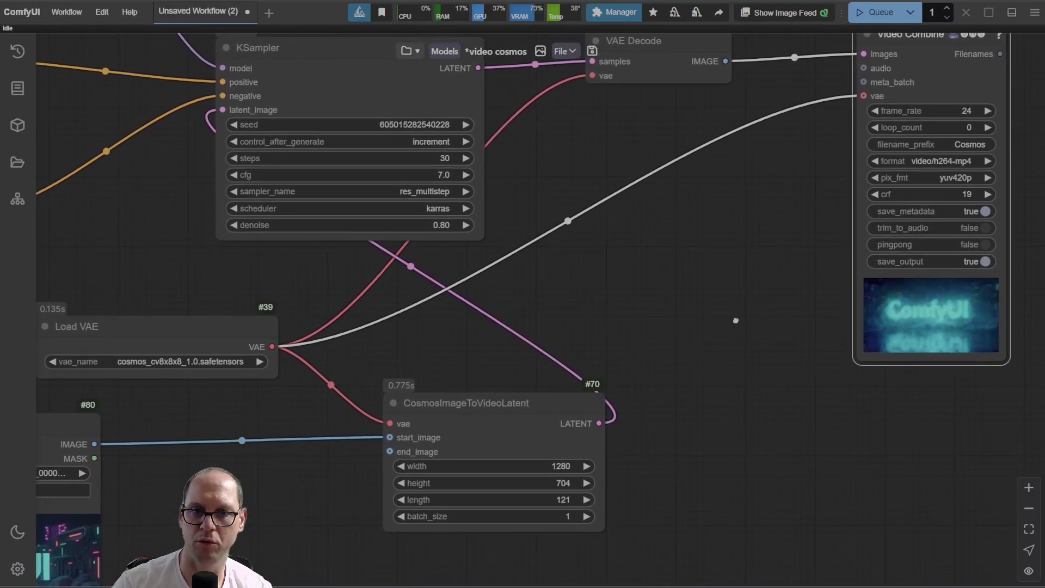
pyautogui.hscroll(-3, 545, 256)
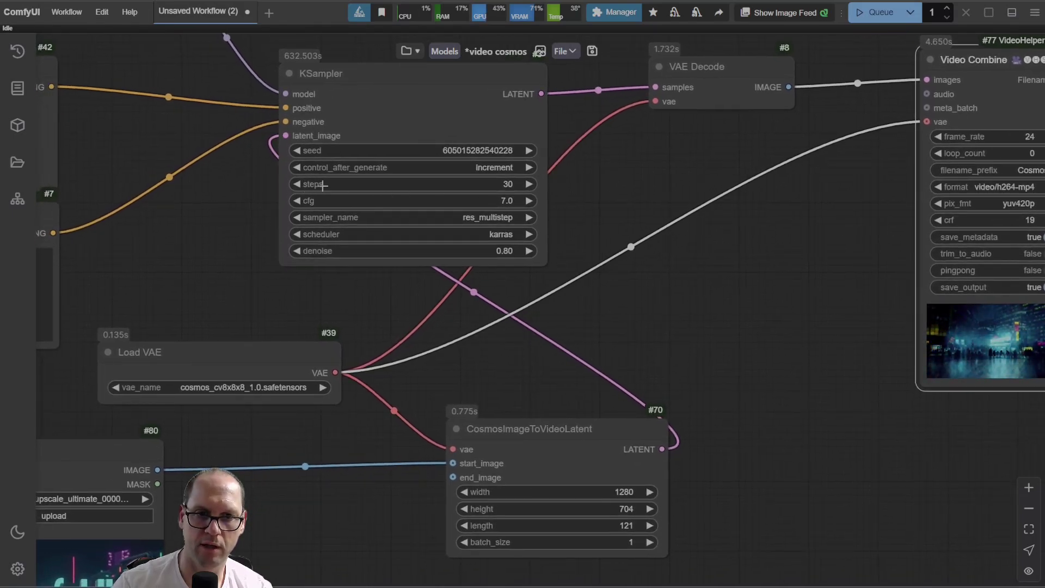
pyautogui.scroll(-2, 726, 373)
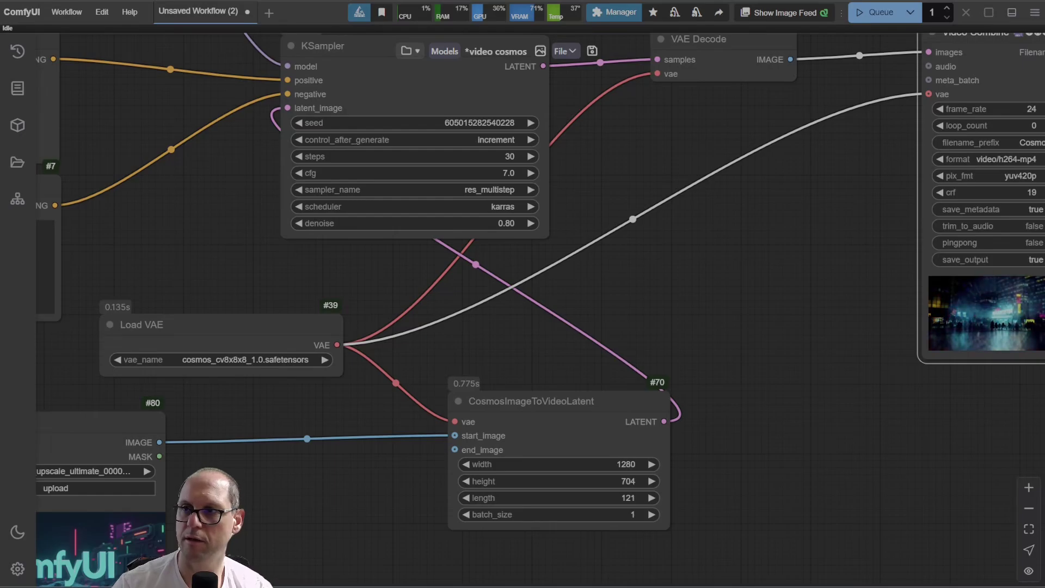
pyautogui.hotkey('alt', 'Tab')
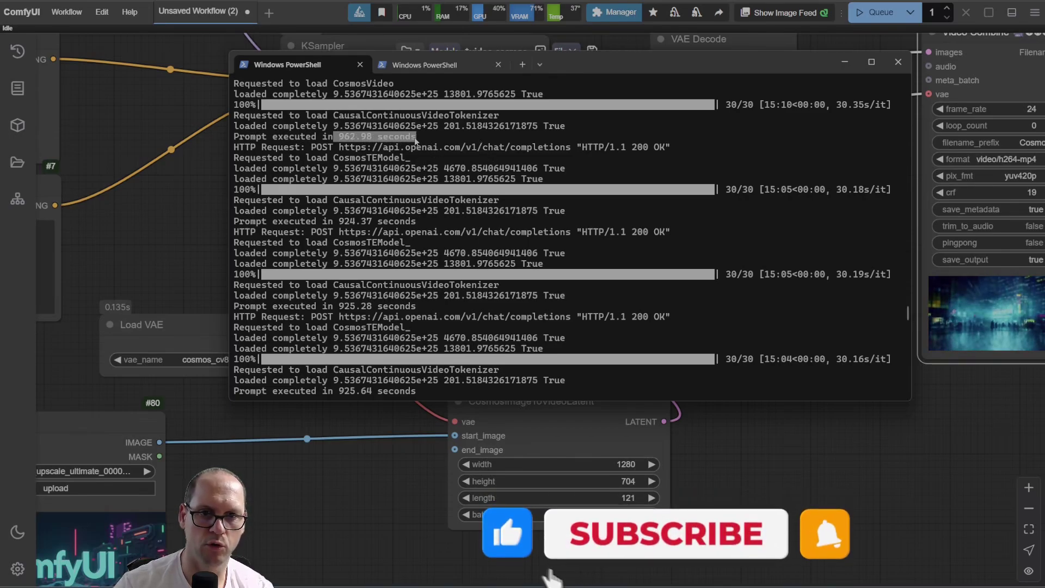
pyautogui.moveTo(339, 137); pyautogui.dragTo(416, 137)
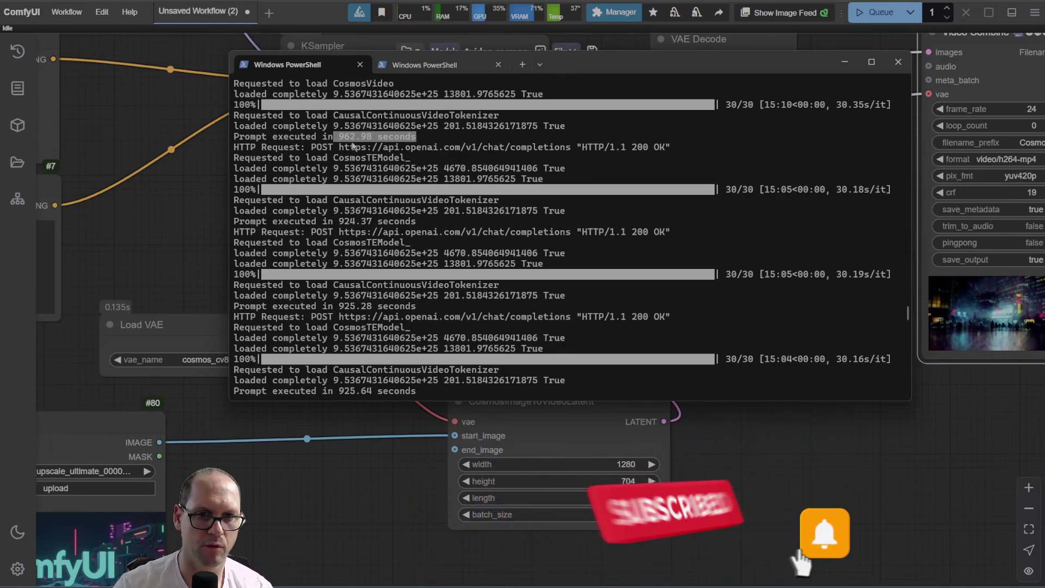
pyautogui.click(347, 221)
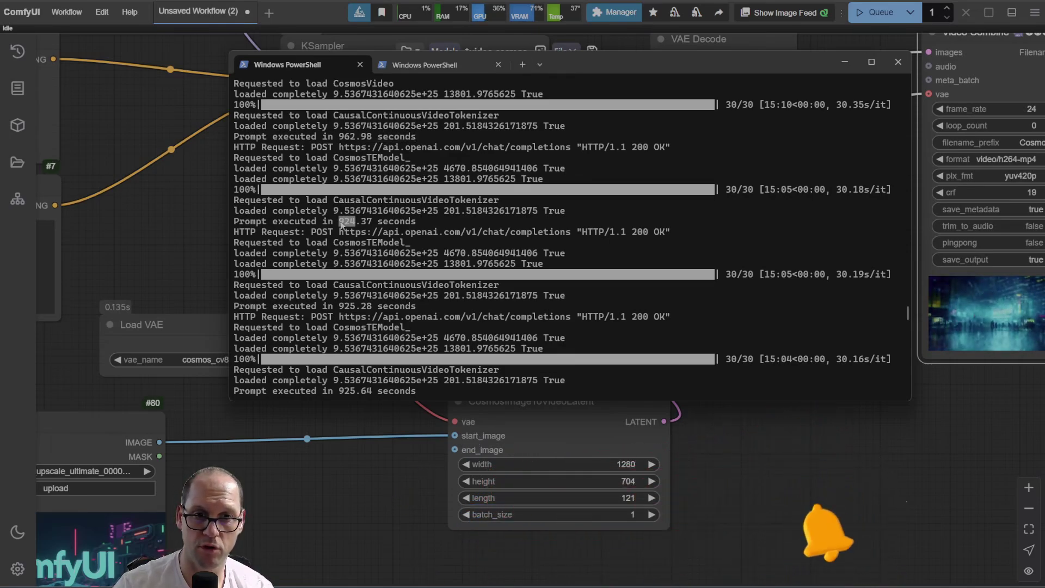
pyautogui.doubleClick(346, 221)
pyautogui.click(349, 312)
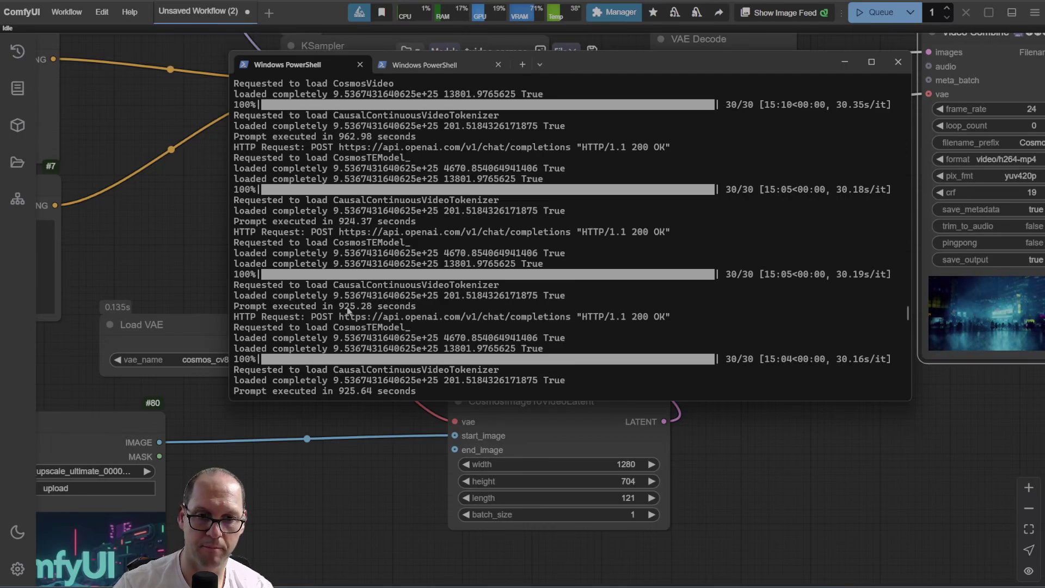
pyautogui.doubleClick(348, 306)
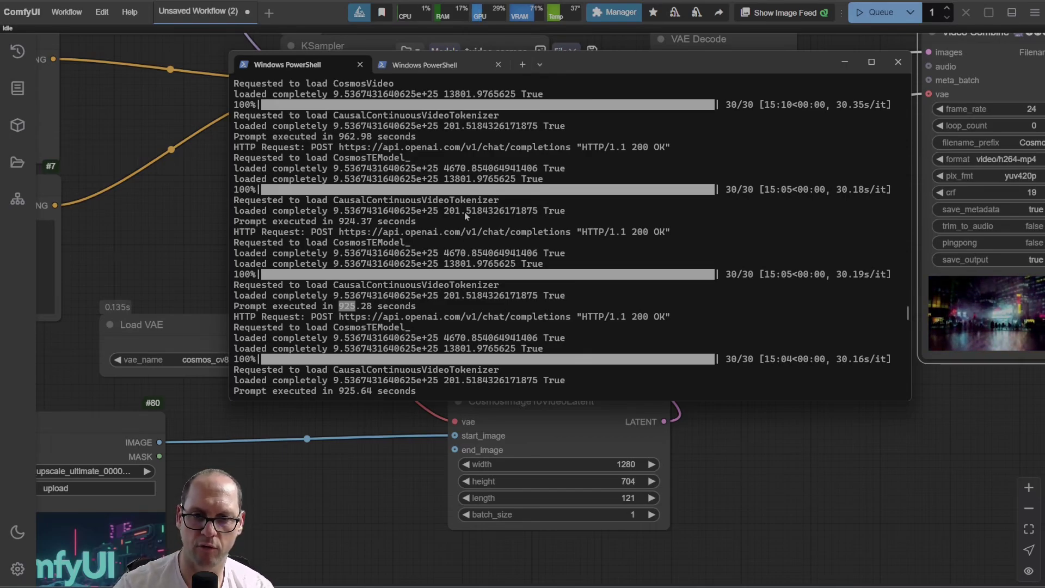
pyautogui.scroll(-5, 428, 290)
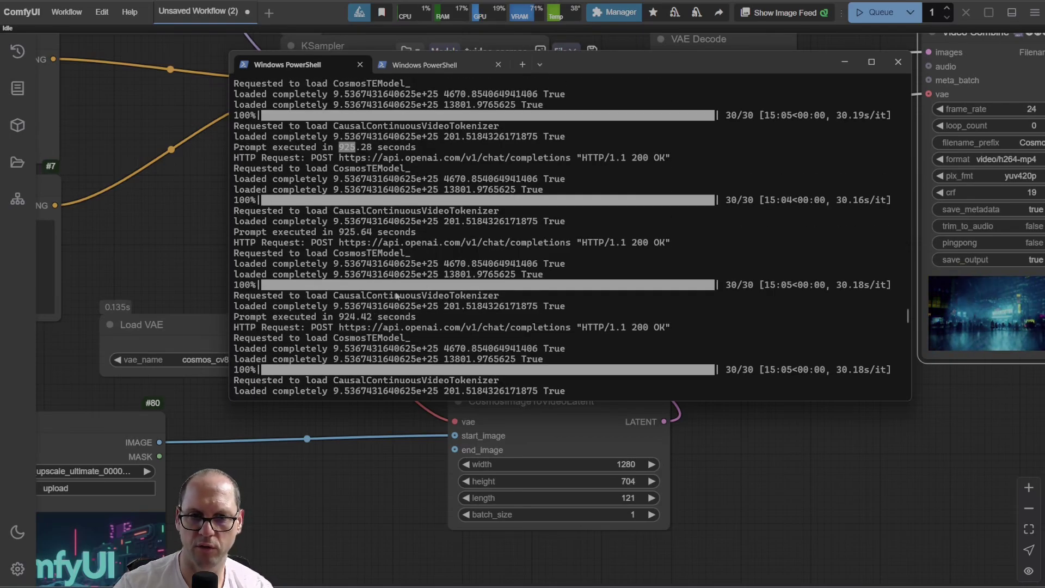
pyautogui.scroll(7, 397, 296)
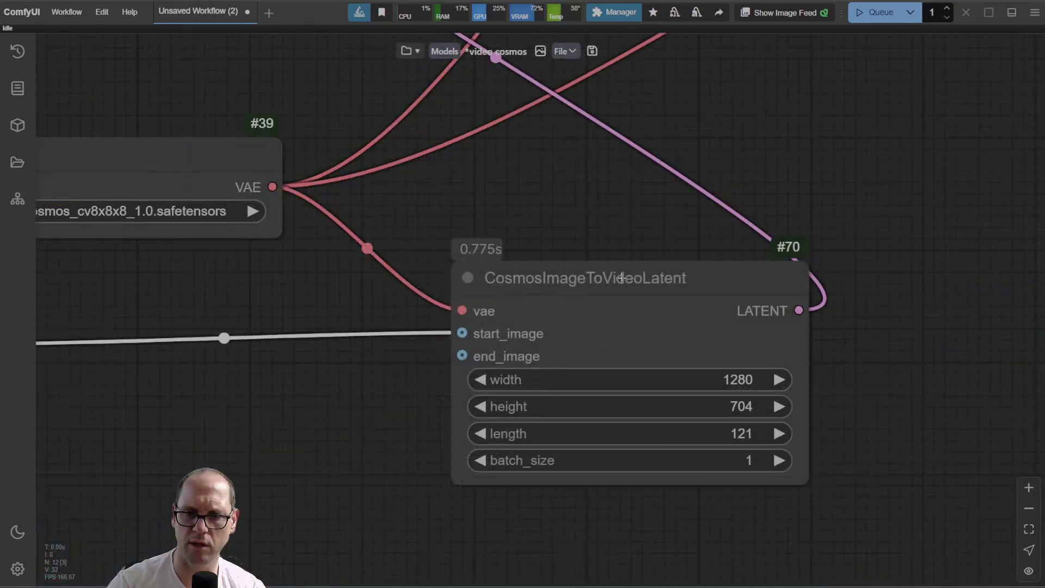
pyautogui.scroll(10, 782, 230)
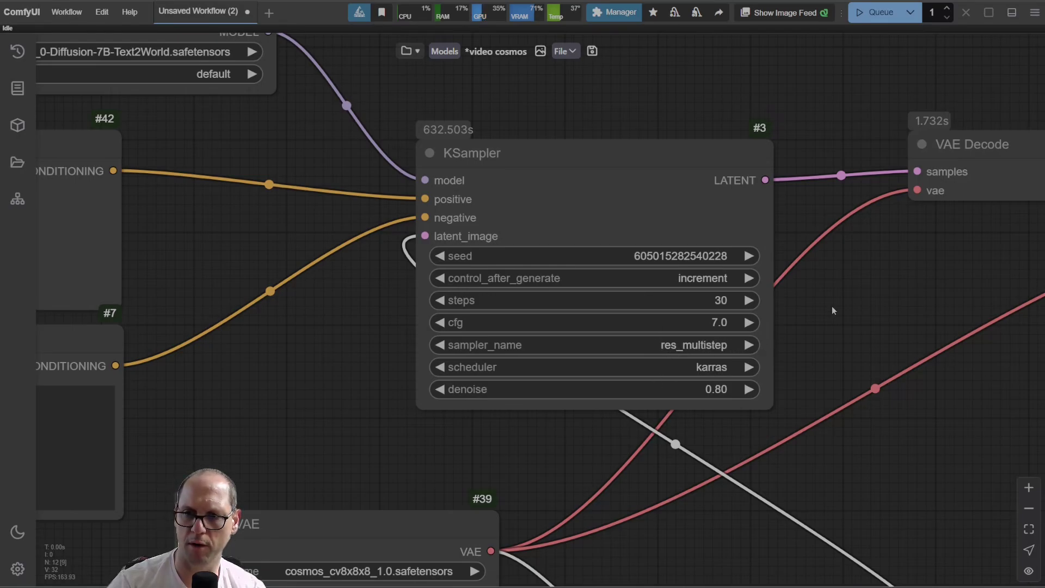
# - Center the Video Combine node, zoom out, and switch to File Explorer at C:\ComfyUIModels\models
pyautogui.scroll(-3, 832, 306)
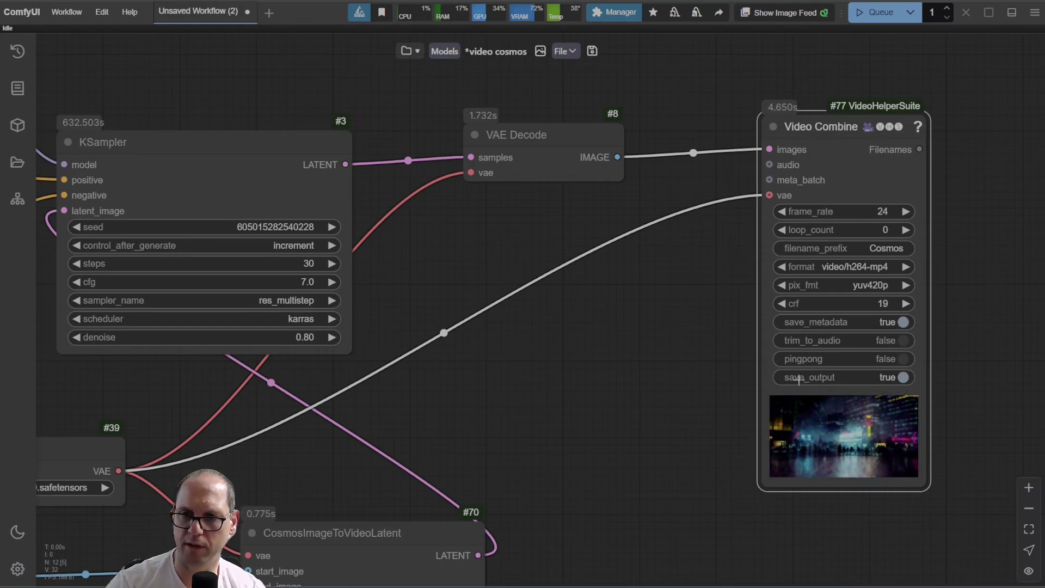
pyautogui.moveTo(695, 368); pyautogui.dragTo(626, 380)
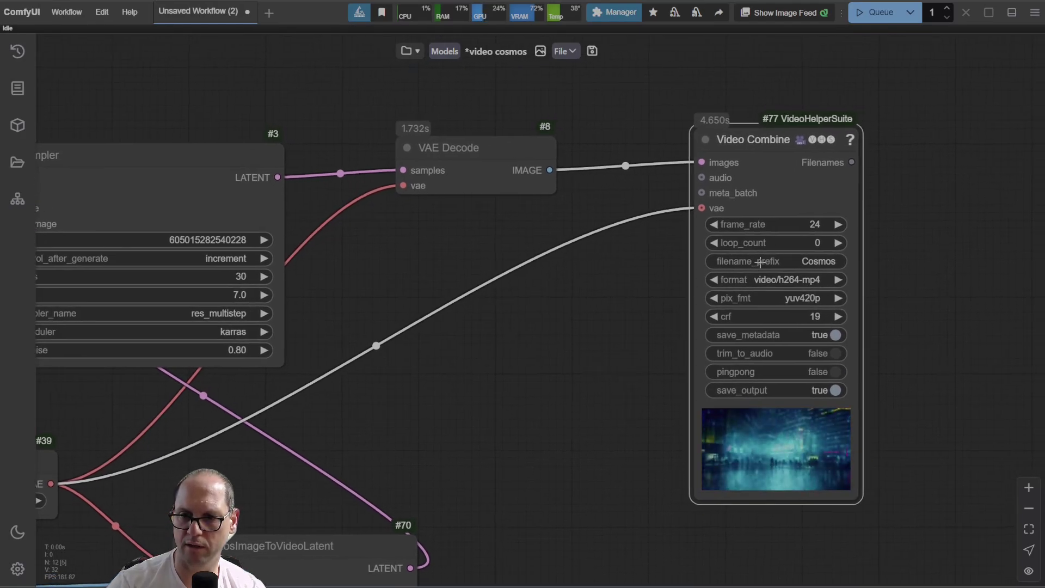
pyautogui.scroll(-5, 613, 322)
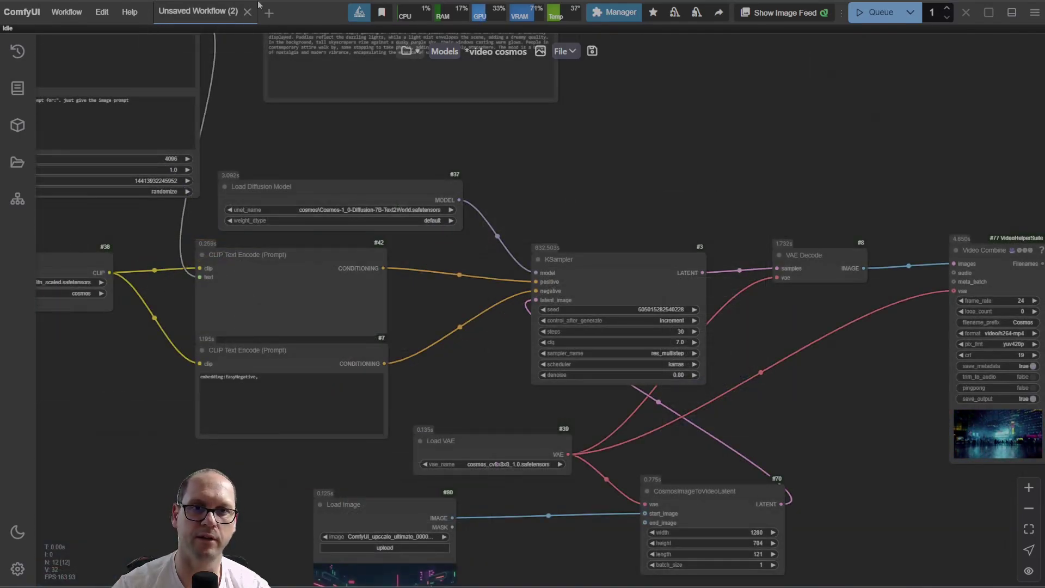
pyautogui.hotkey('alt', 'Tab')
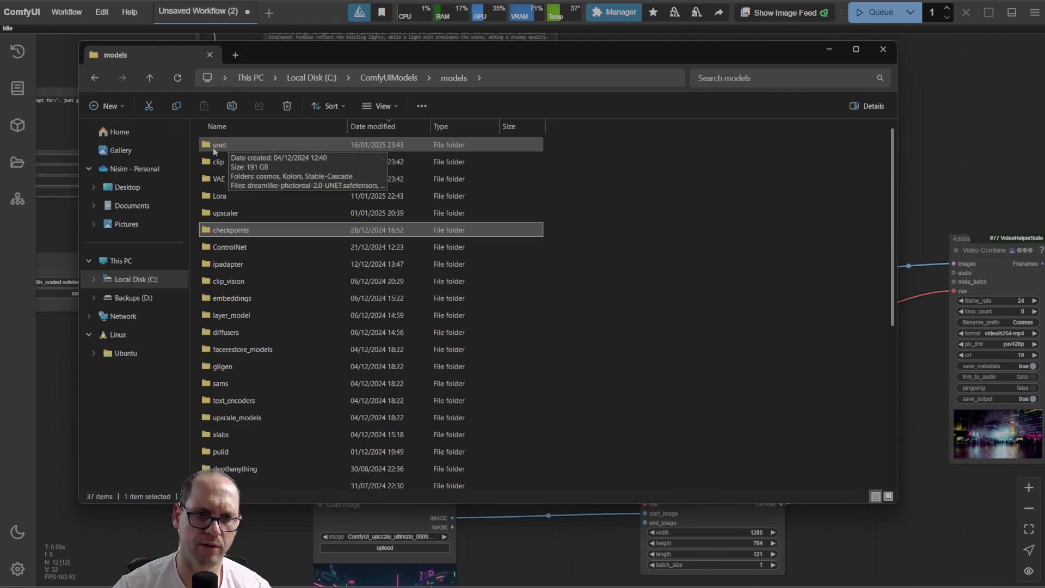
# - Inspect the unet\cosmos folder holding the Cosmos diffusion model files
pyautogui.doubleClick(233, 145)
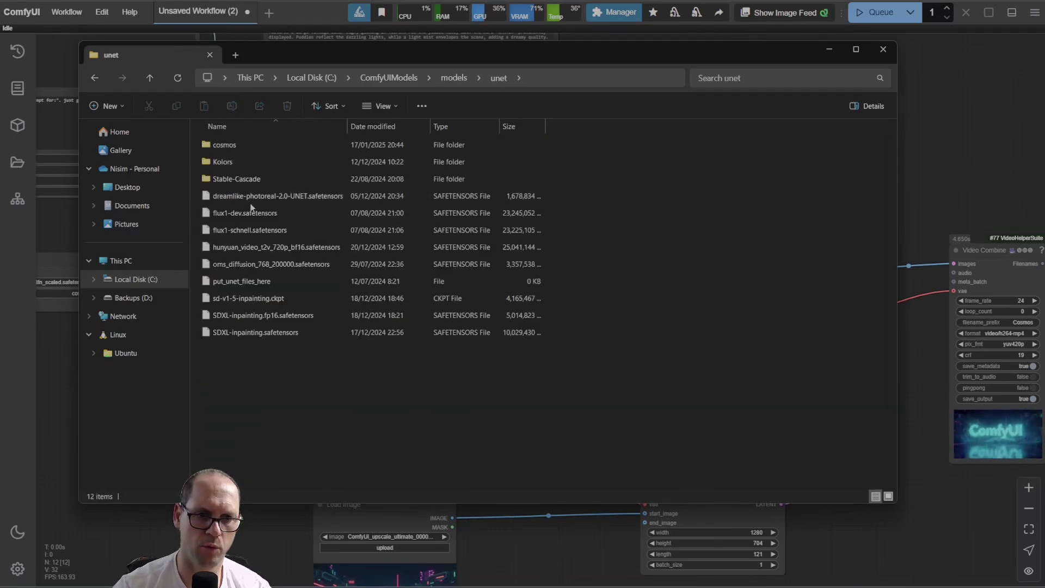
pyautogui.doubleClick(234, 145)
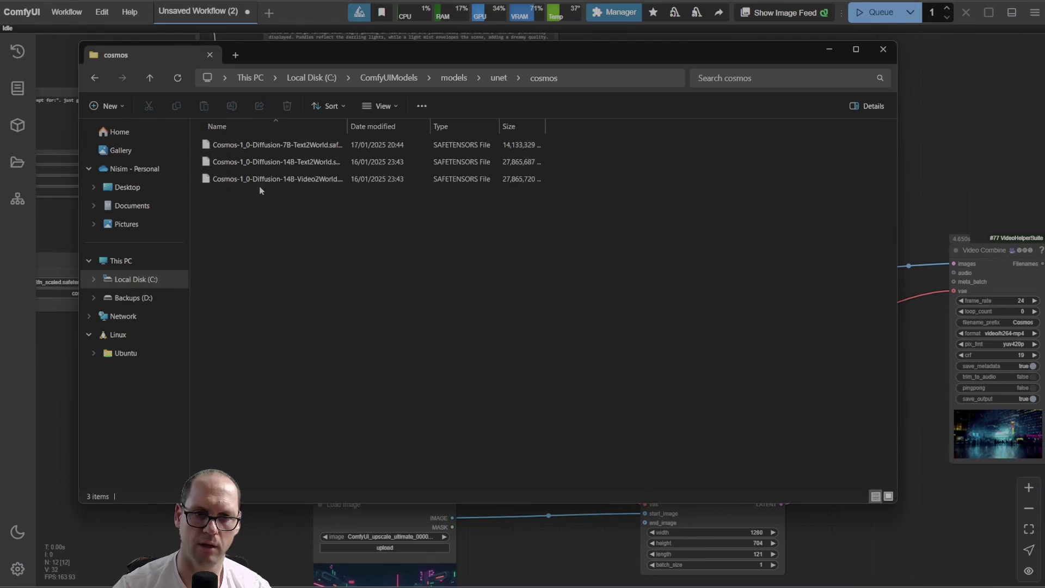
pyautogui.click(454, 78)
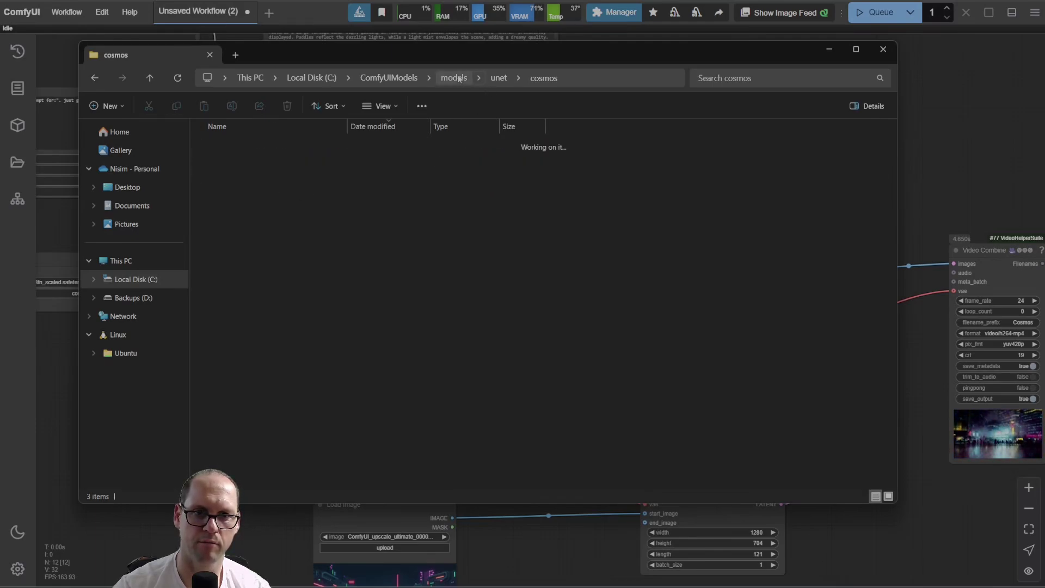
# - In the clip folder, compare the oldt5_xxl_fp8_e4m3fn_scaled and oldt5_xxl_fp16 text encoder files
pyautogui.click(247, 163)
pyautogui.doubleClick(246, 162)
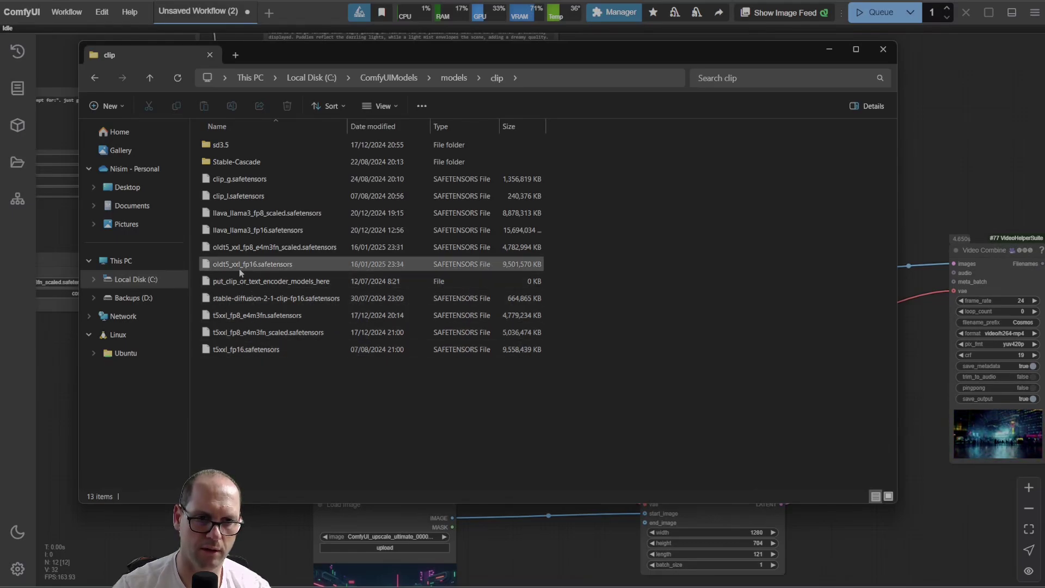
pyautogui.click(233, 248)
pyautogui.click(234, 264)
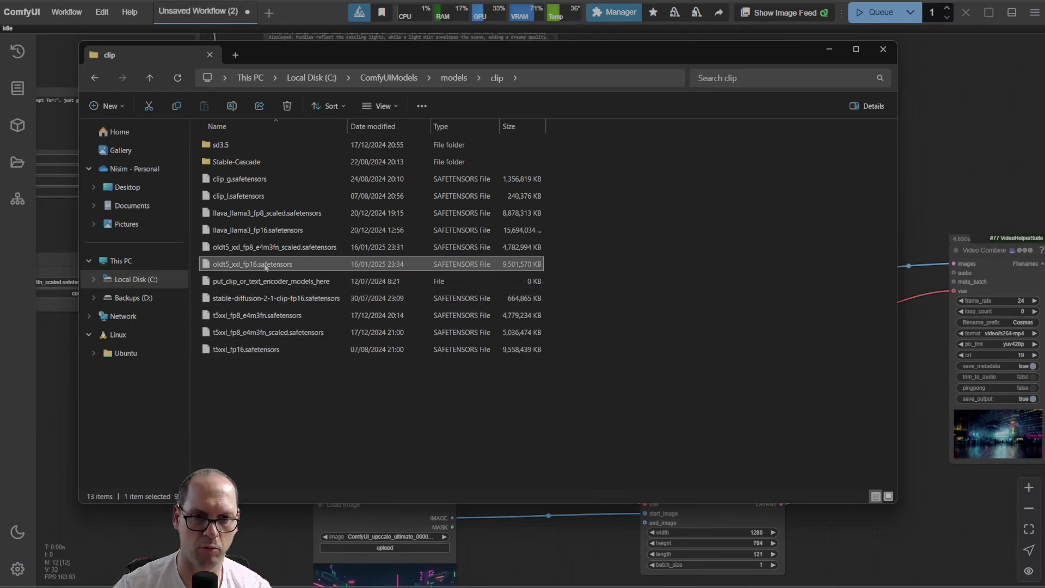
pyautogui.click(267, 248)
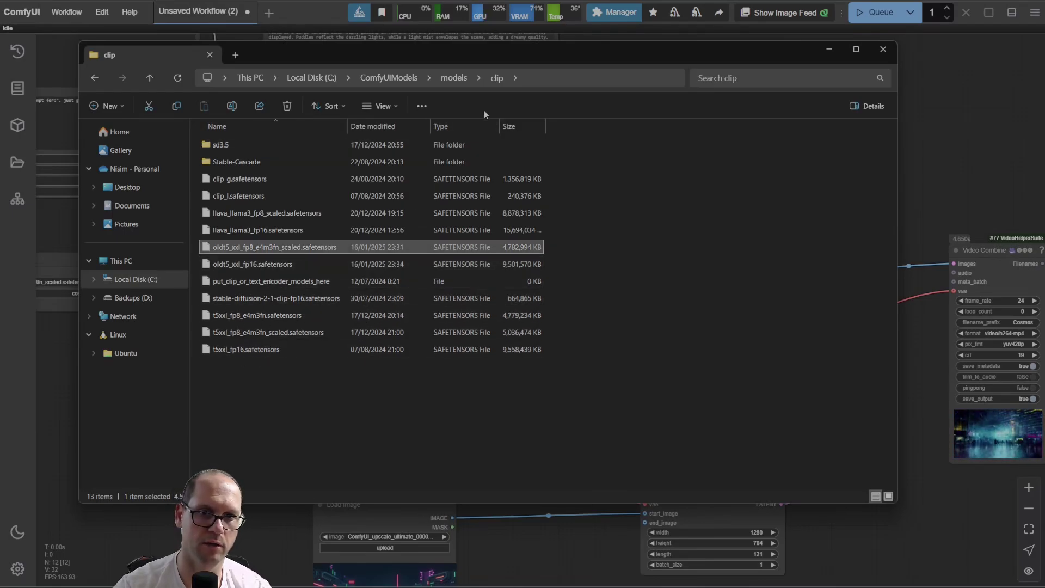
pyautogui.click(454, 78)
# - Locate cosmos_cv8x8x8_1.0 in the VAE folder, then move Explorer aside and close it
pyautogui.doubleClick(261, 180)
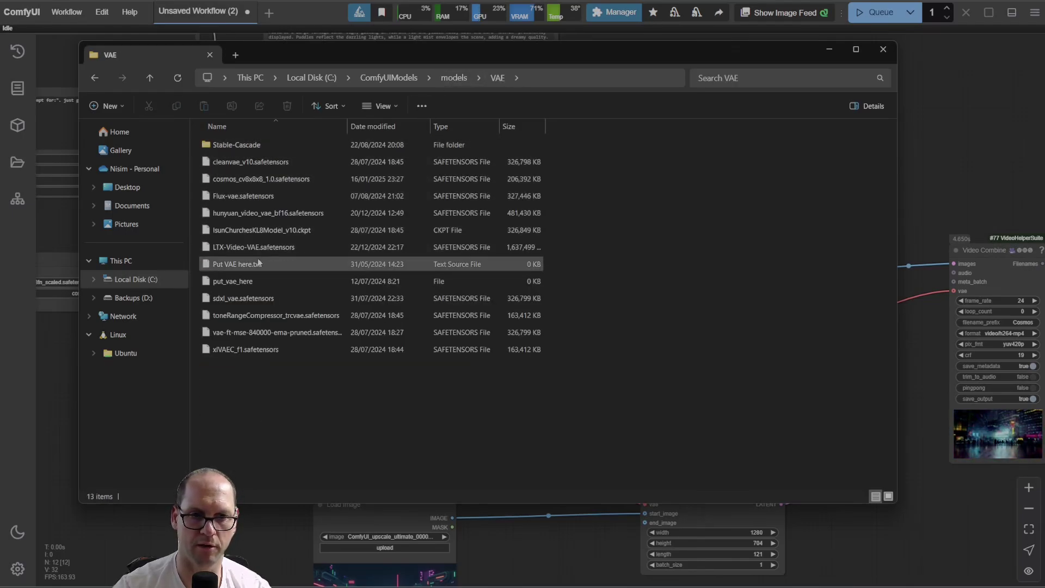
pyautogui.click(270, 179)
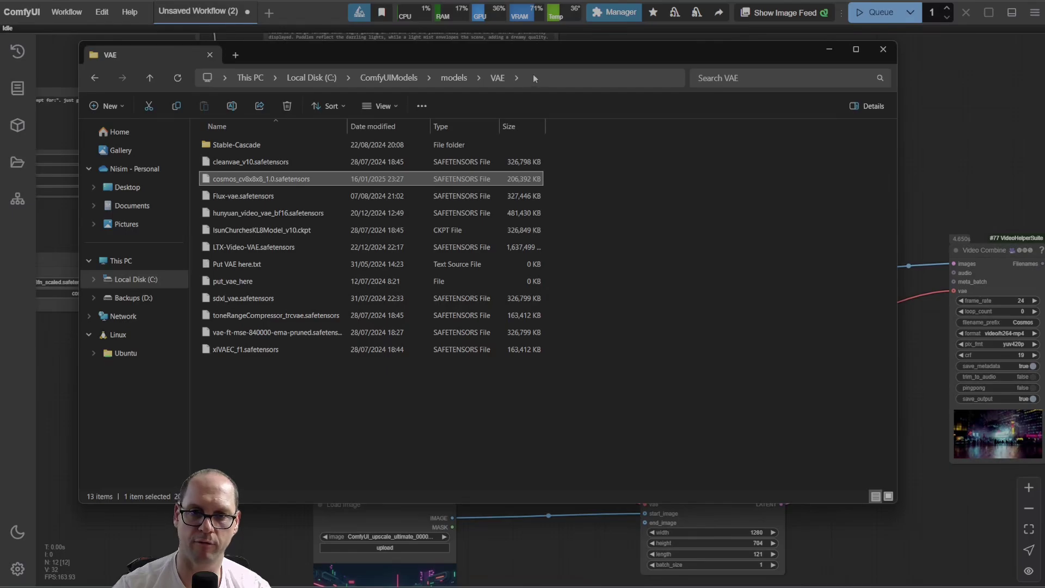
pyautogui.click(455, 79)
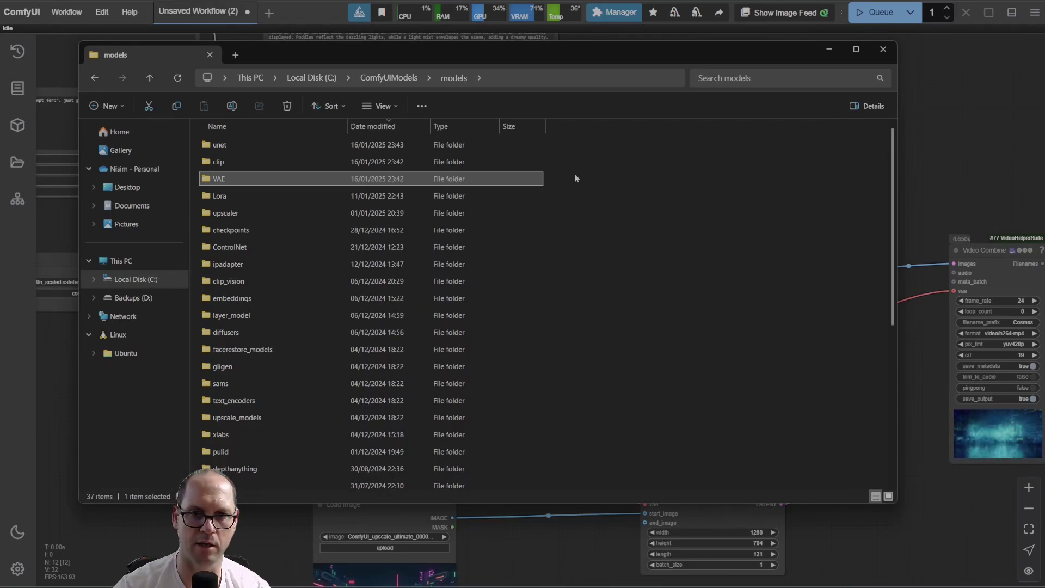
pyautogui.moveTo(792, 58); pyautogui.dragTo(379, 61)
pyautogui.click(417, 53)
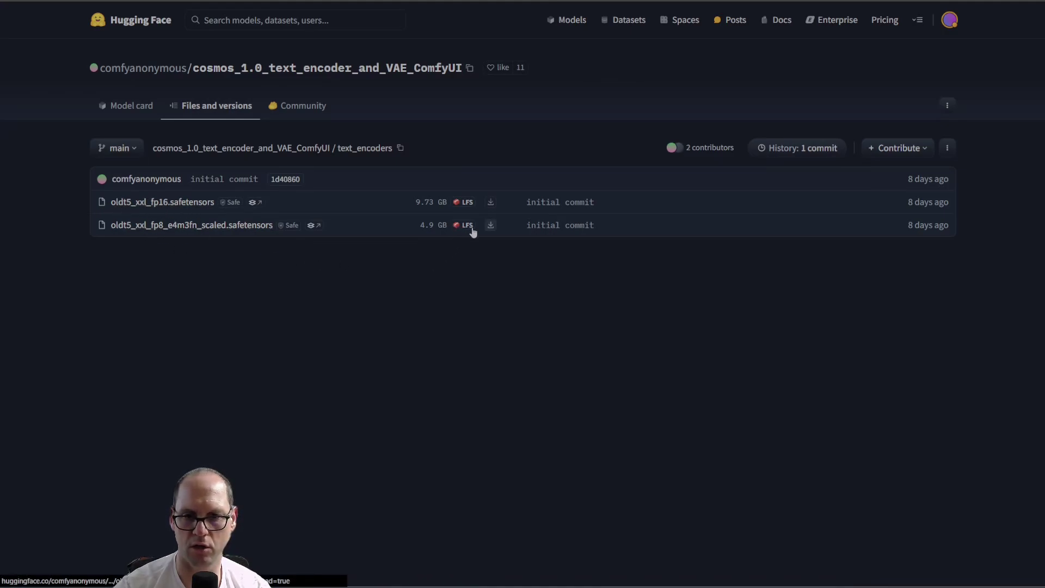
# - Navigate back in the Hugging Face text encoder and VAE repository to its vae folder
pyautogui.moveTo(243, 225); pyautogui.dragTo(325, 226)
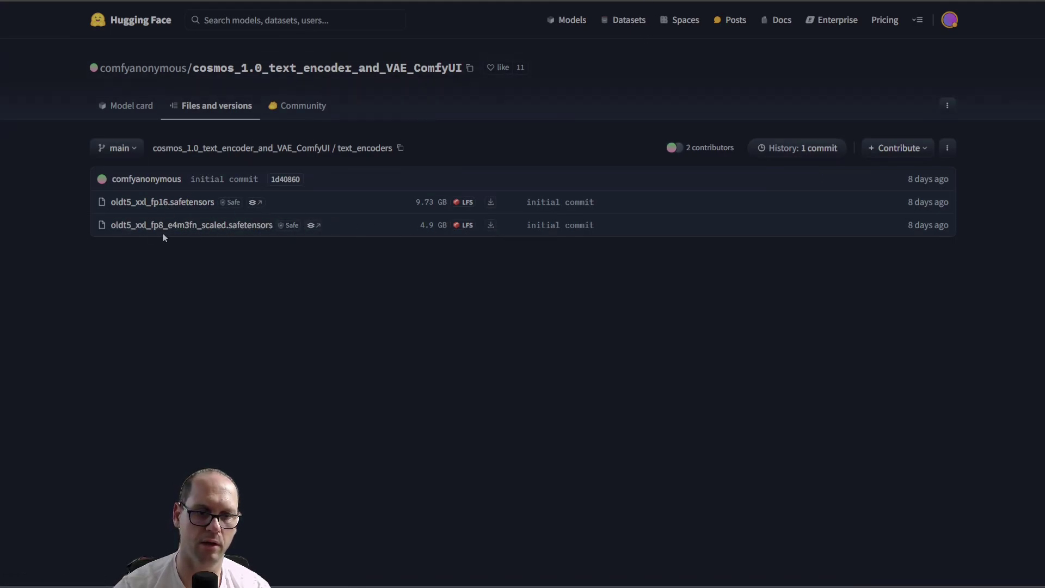
pyautogui.hotkey('alt', 'Left')
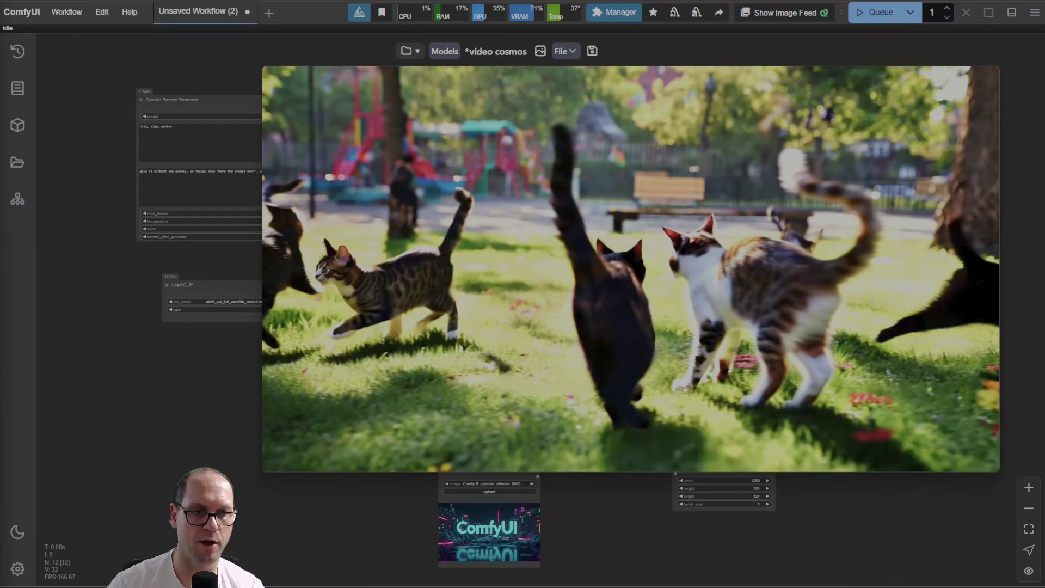
# - Close the enlarged cat video preview to show the whole video cosmos graph
pyautogui.click(73, 67)
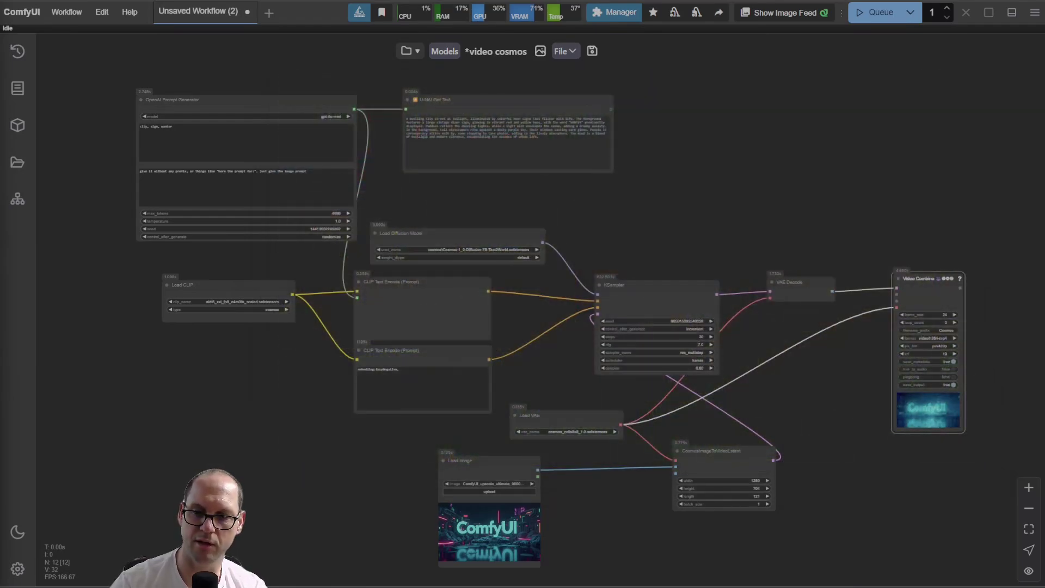